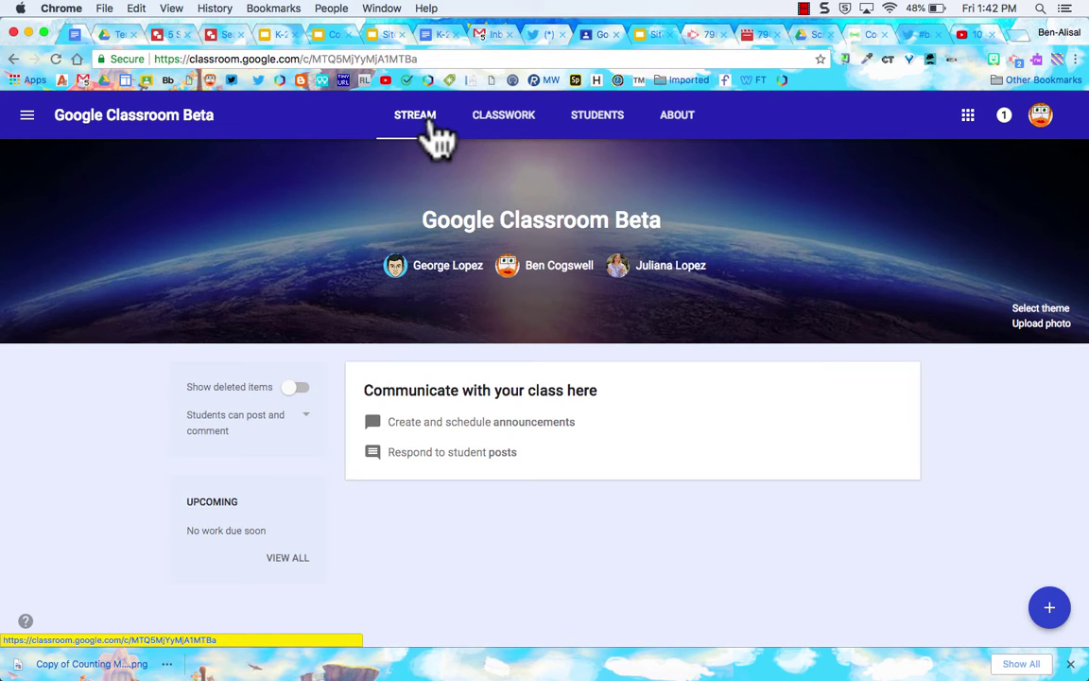
# Look through the class's Classwork, Students and About pages.
pyautogui.click(495, 123)
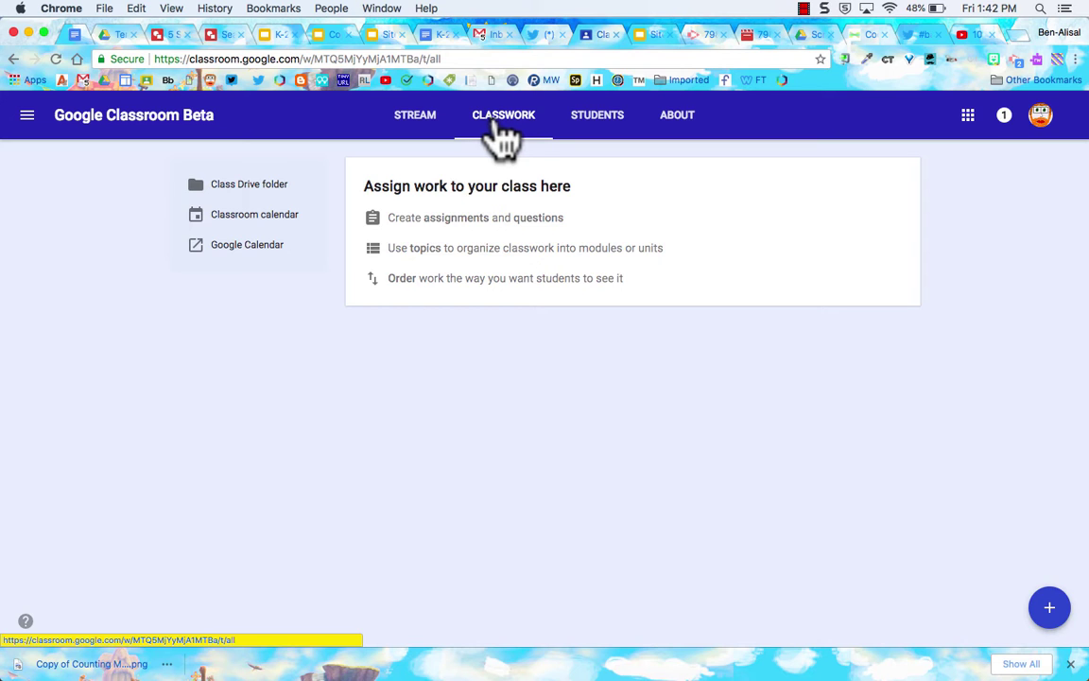
pyautogui.click(586, 129)
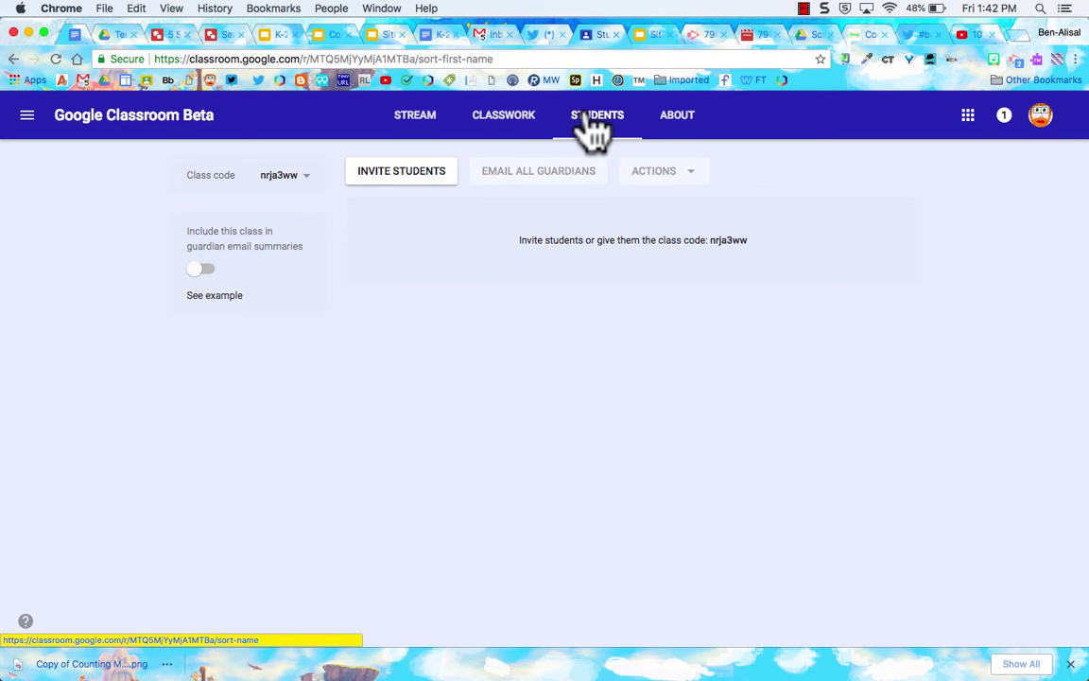
pyautogui.click(683, 134)
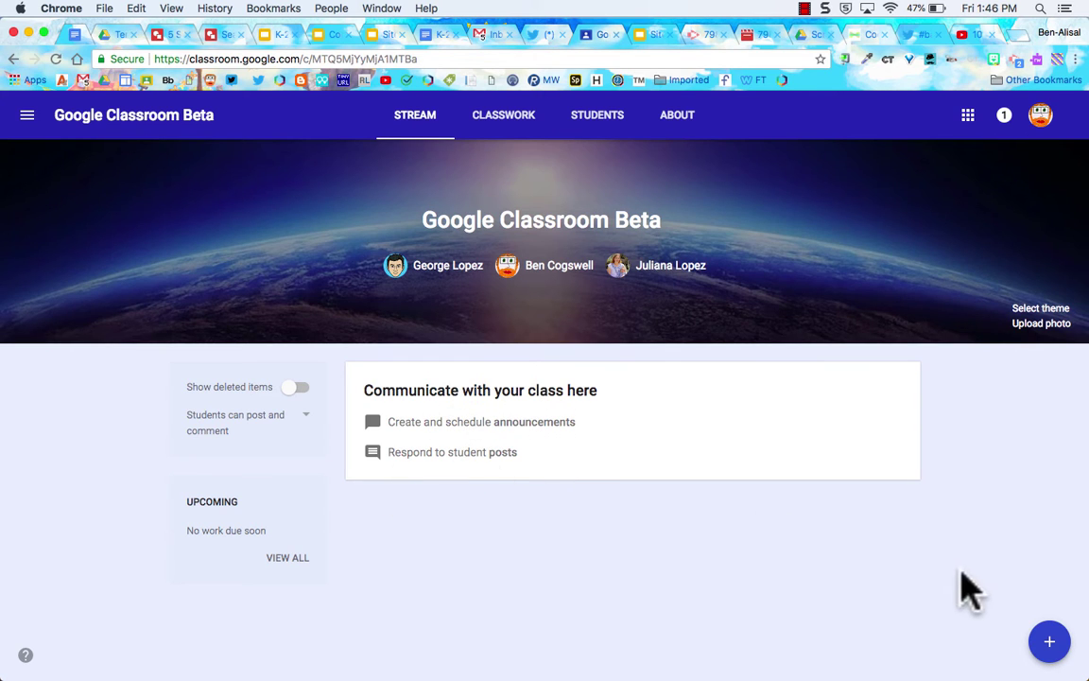
# Post an announcement reading "Cool Stuff" to all students in the class stream.
pyautogui.moveTo(1049, 645)
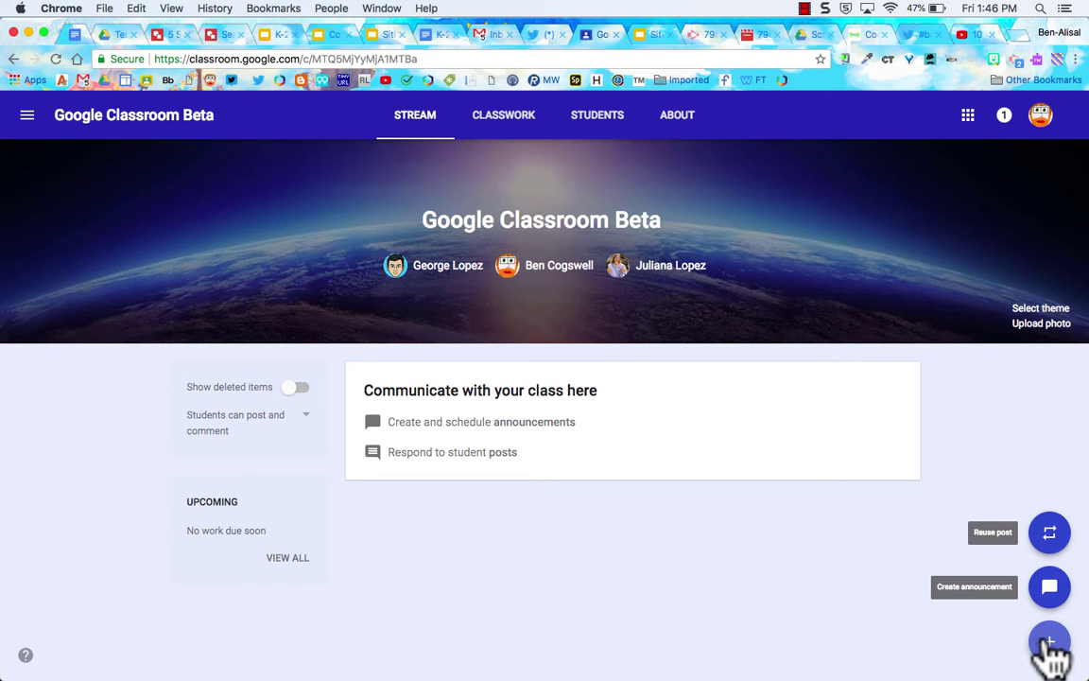
pyautogui.click(1050, 587)
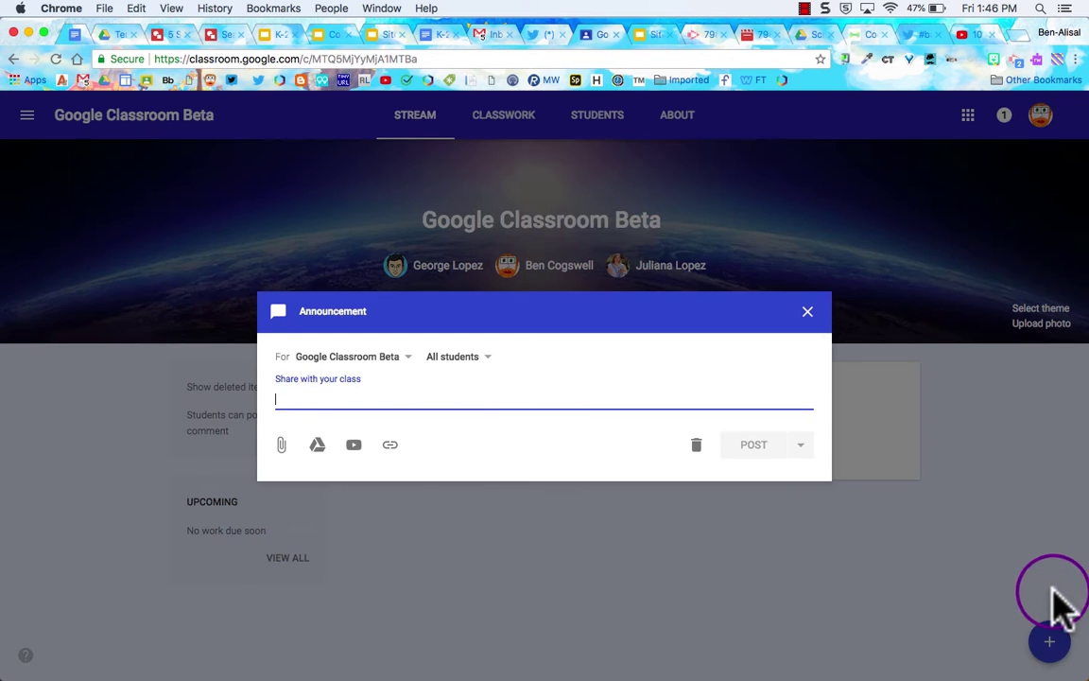
pyautogui.write('Cool Stuff')
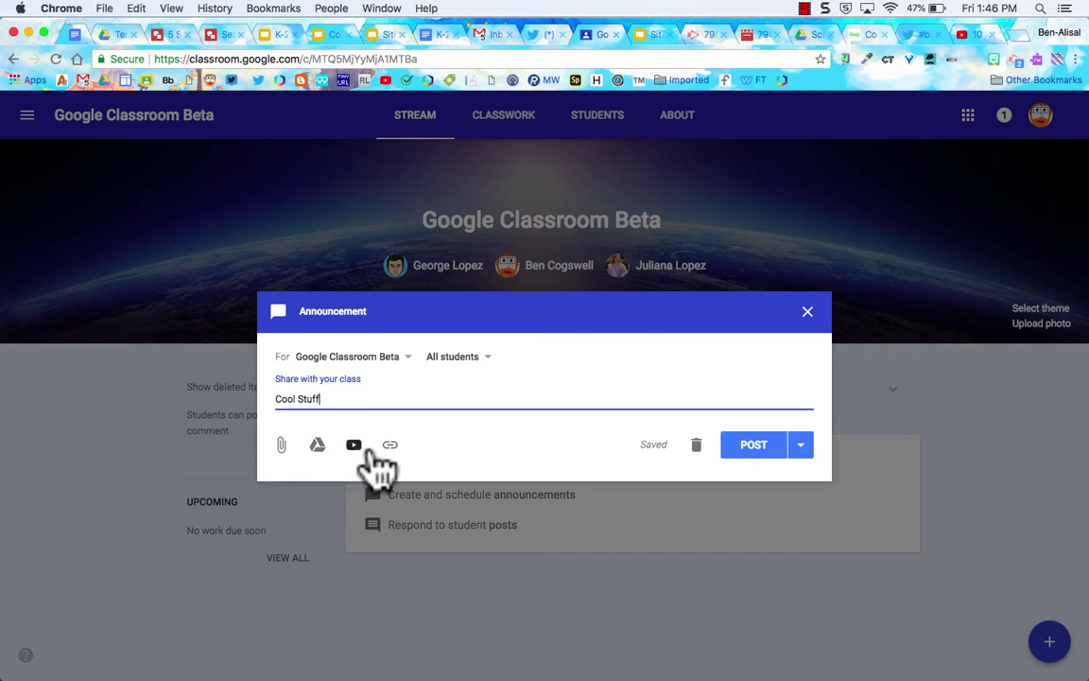
pyautogui.click(757, 448)
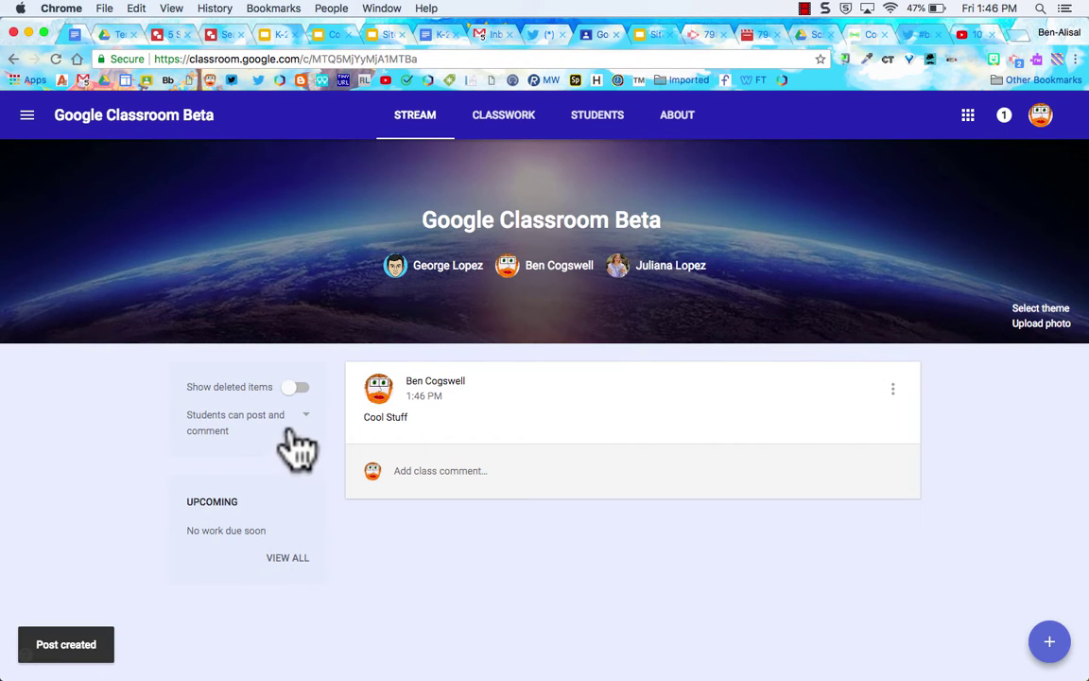
# Review the stream permission options for student posting and commenting without changing the setting.
pyautogui.click(287, 424)
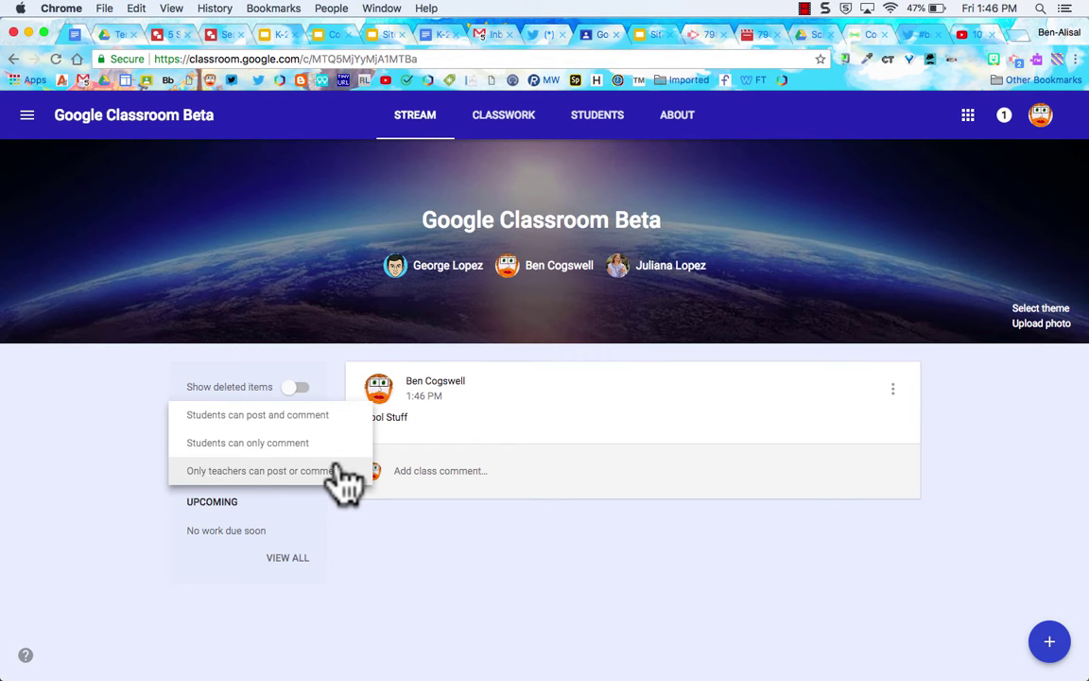
pyautogui.click(390, 582)
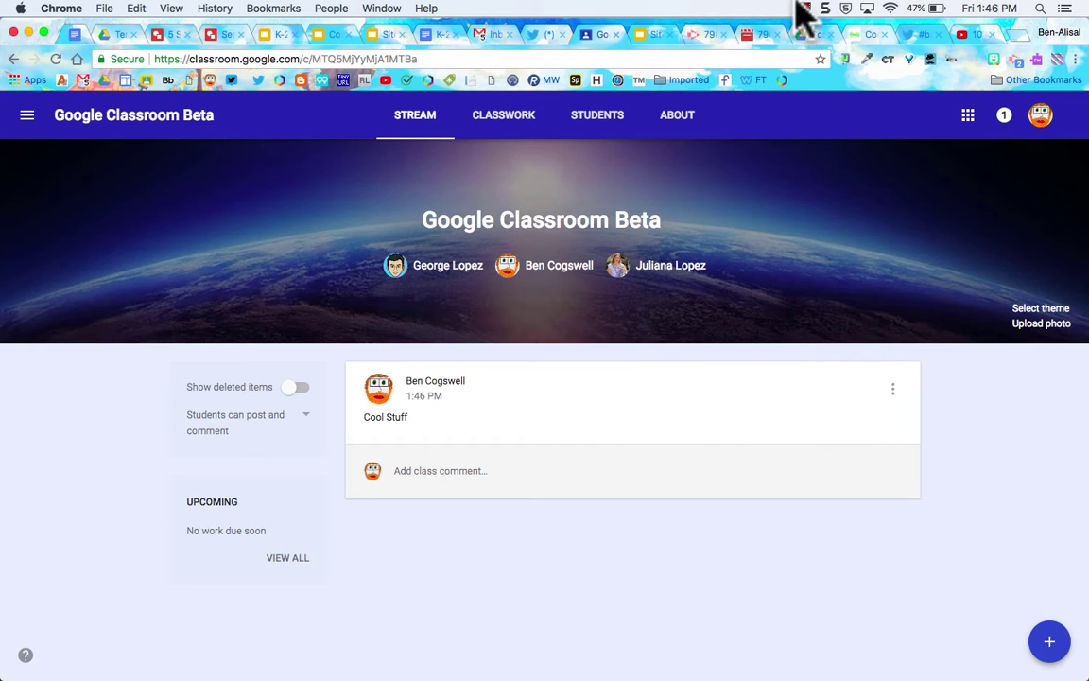
# Start a new classwork assignment named "Title" and check that its recipients are all students.
pyautogui.click(504, 117)
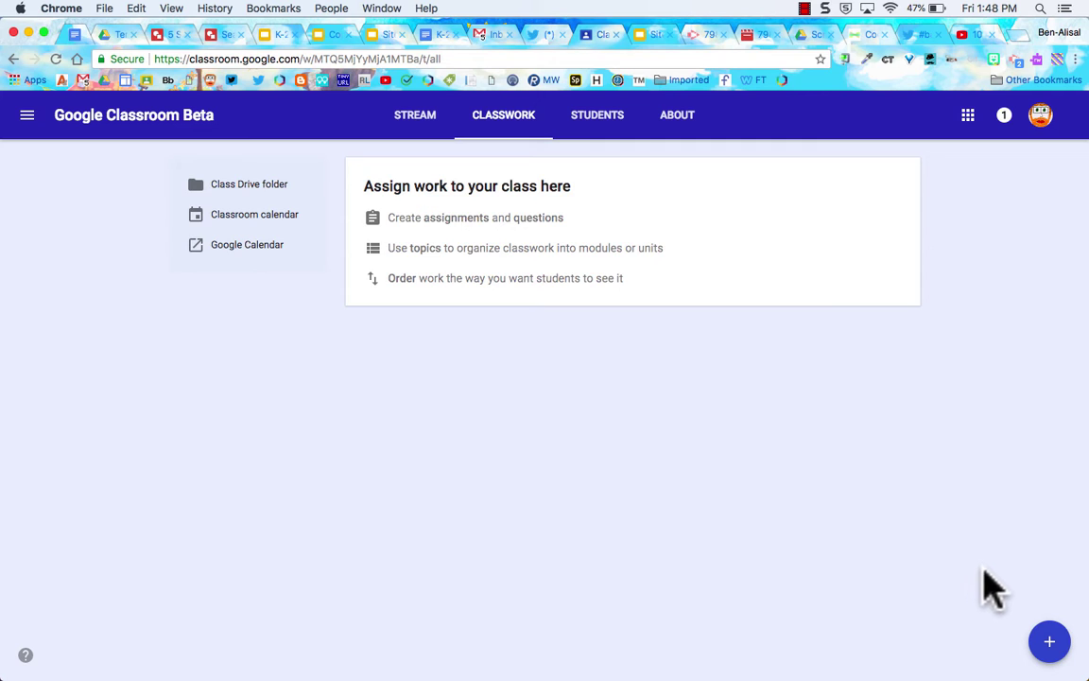
pyautogui.moveTo(1068, 649)
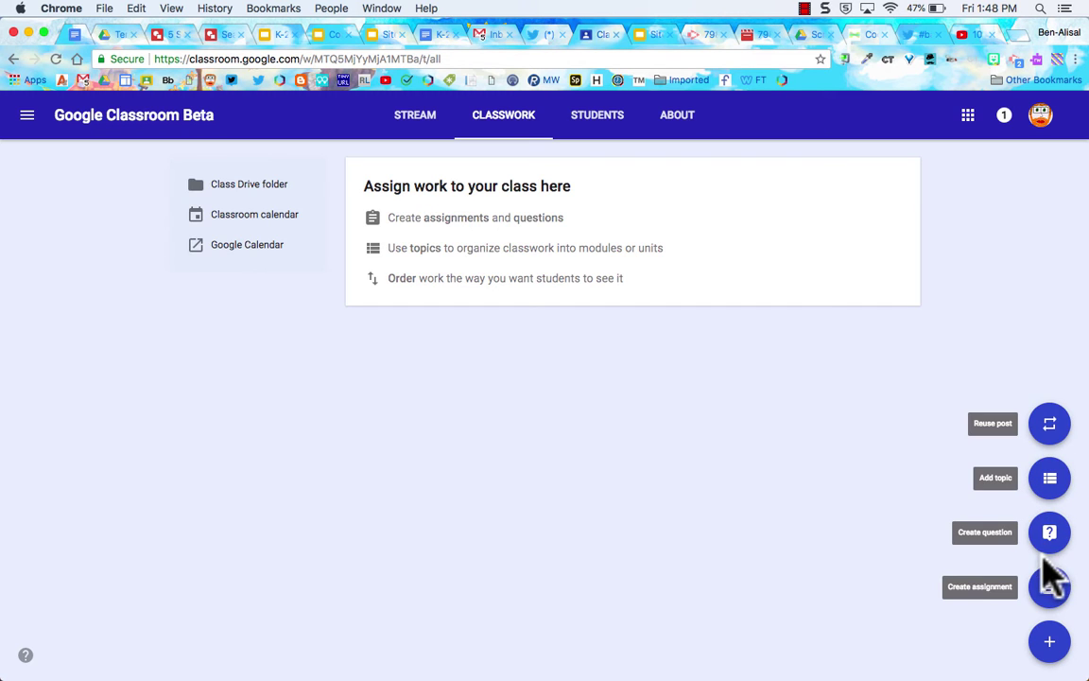
pyautogui.click(1049, 586)
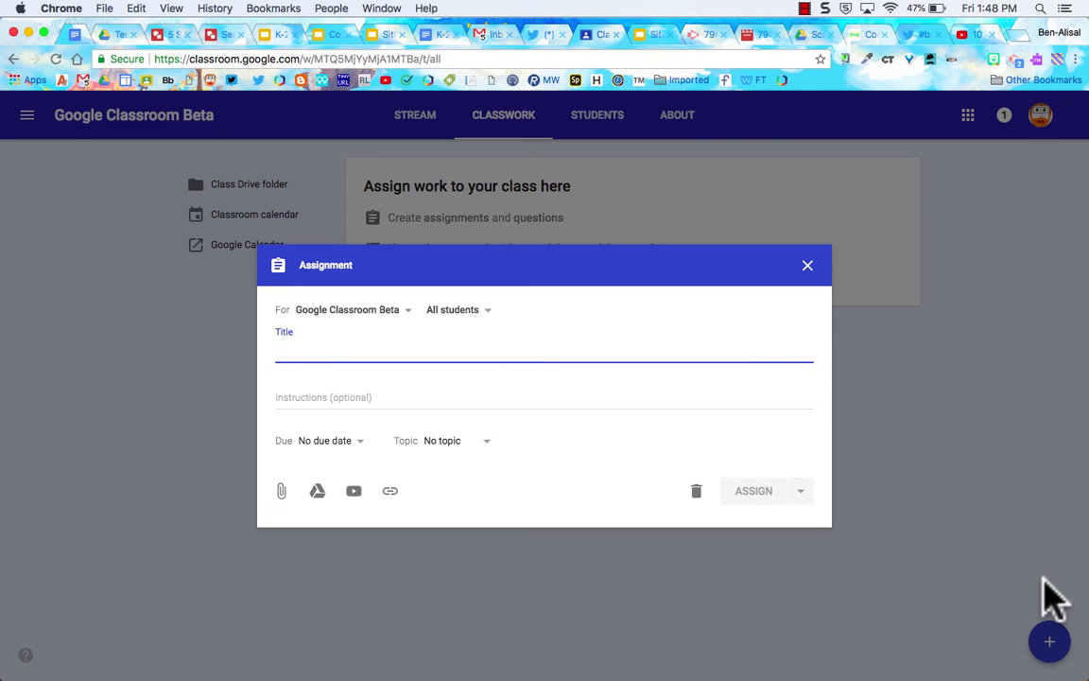
pyautogui.write('Tit')
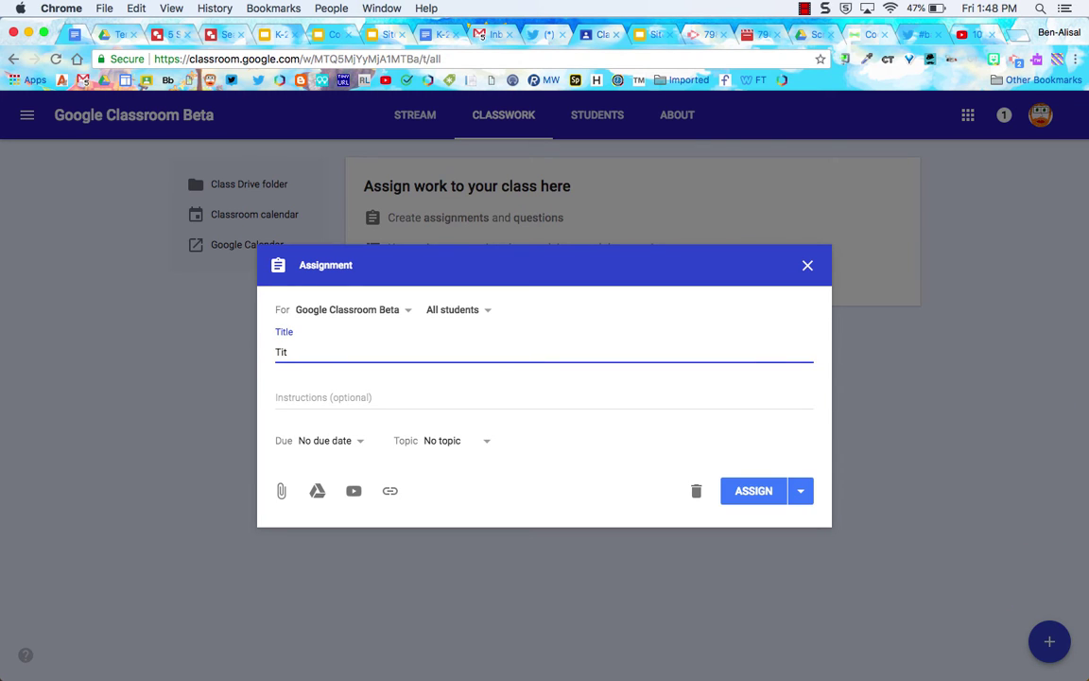
pyautogui.write('le')
pyautogui.click(477, 309)
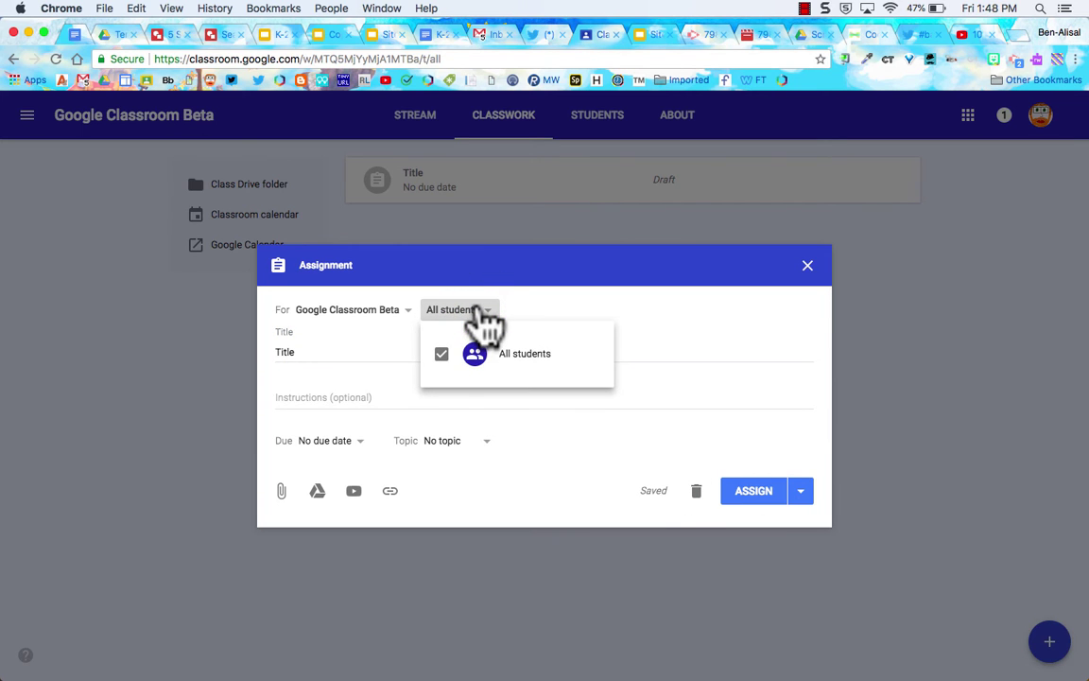
pyautogui.click(482, 315)
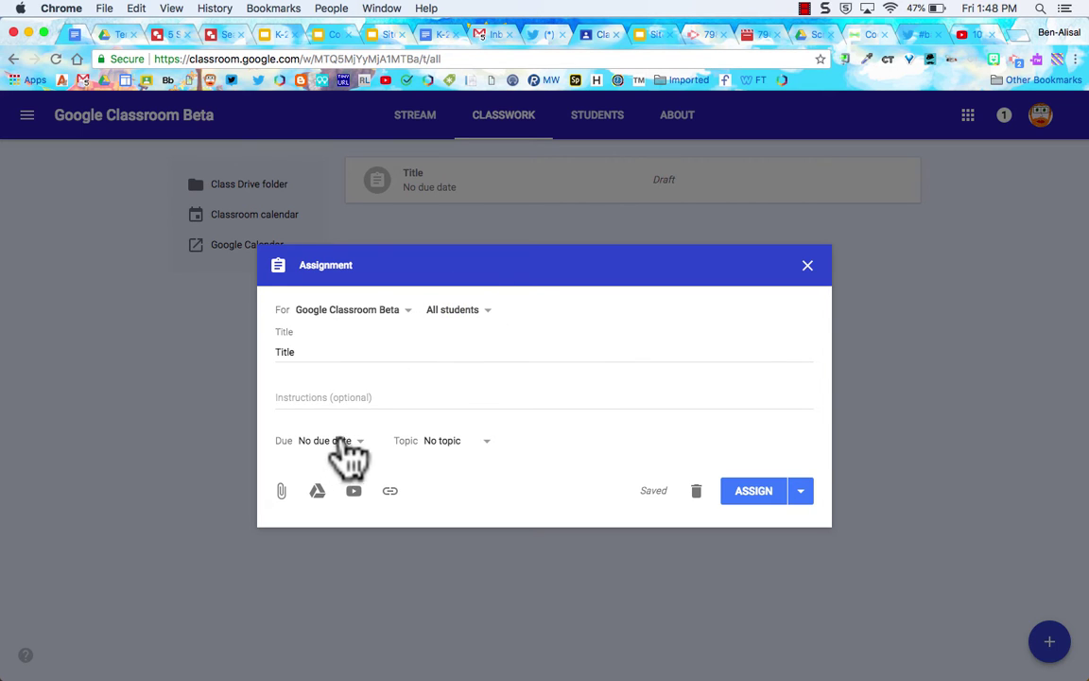
# Create a new topic named "Math" for the assignment.
pyautogui.click(463, 440)
pyautogui.click(463, 469)
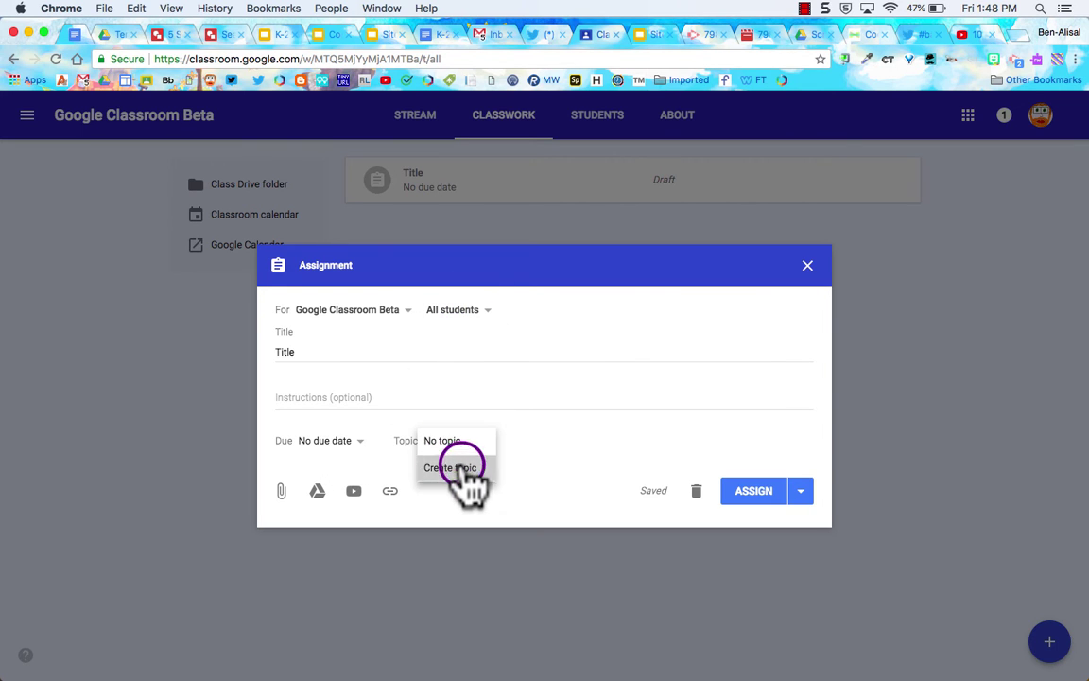
pyautogui.write('Math')
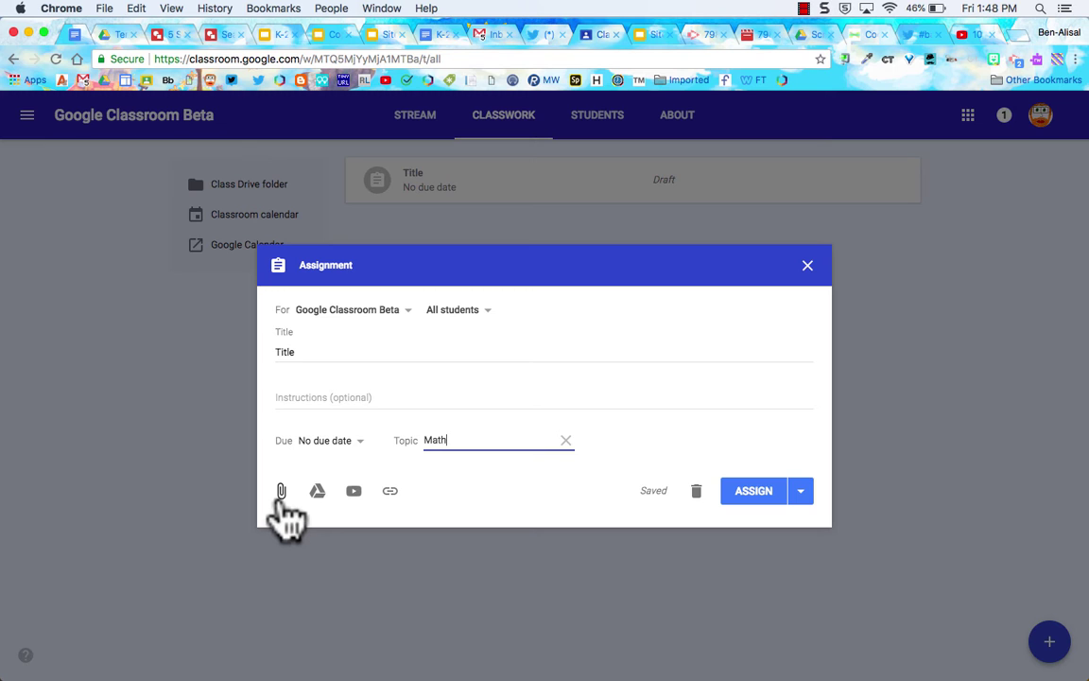
# Attach the recent Google Drive file "Copy of 5 Senses Diagram" to the assignment.
pyautogui.click(317, 491)
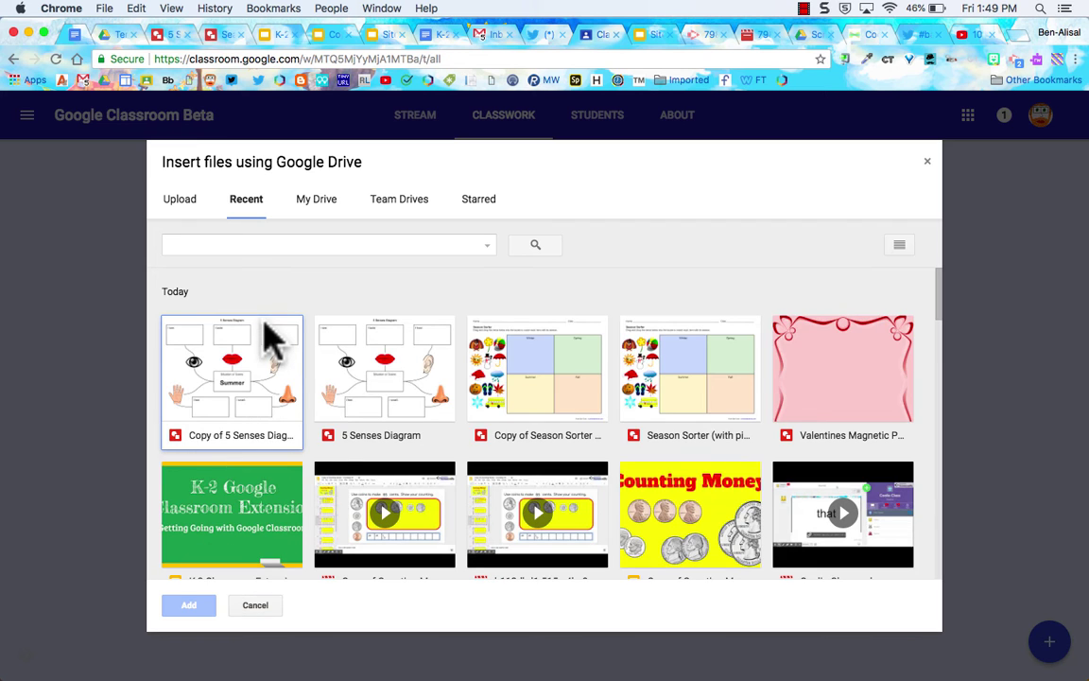
pyautogui.click(267, 329)
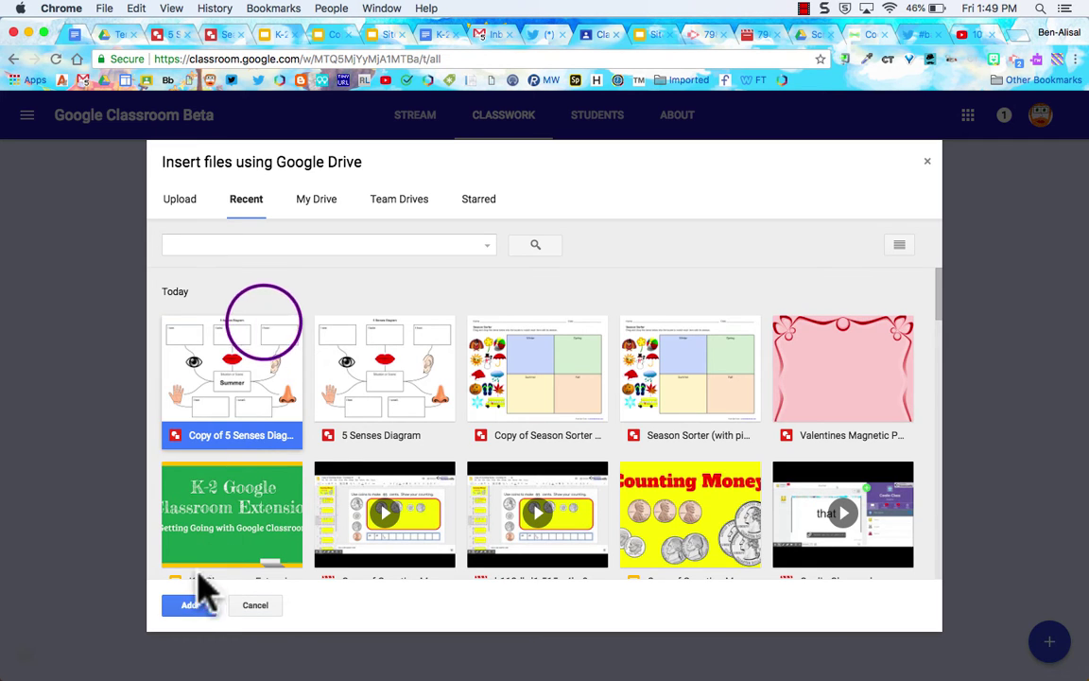
pyautogui.click(187, 607)
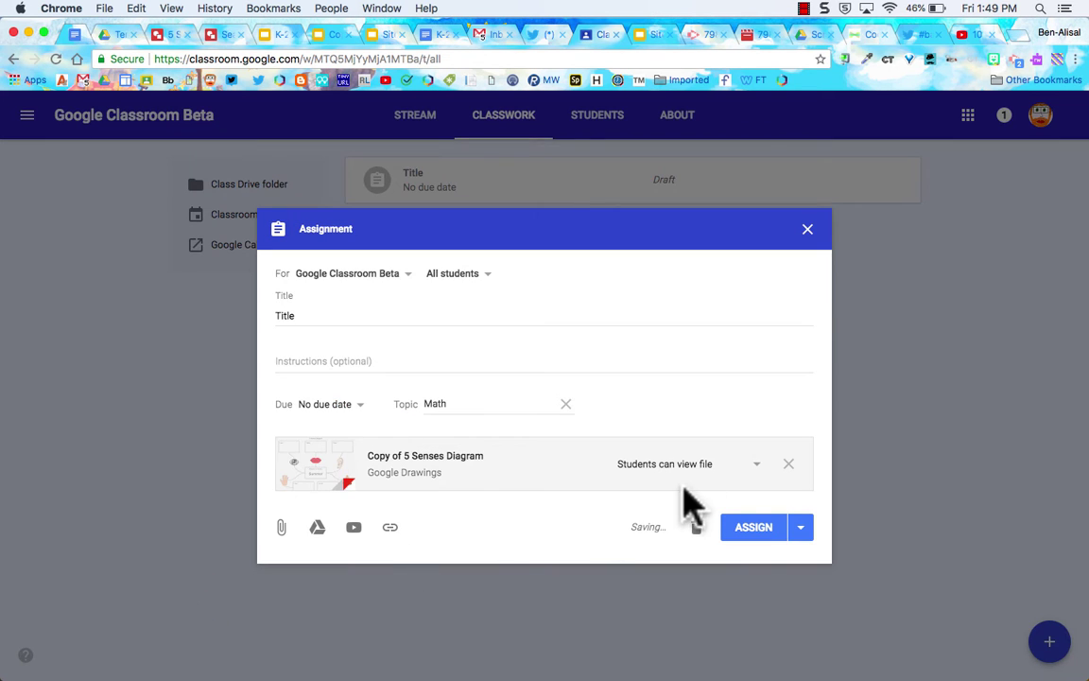
# Set the attached diagram to make a copy for each student and save the assignment as a draft.
pyautogui.click(753, 463)
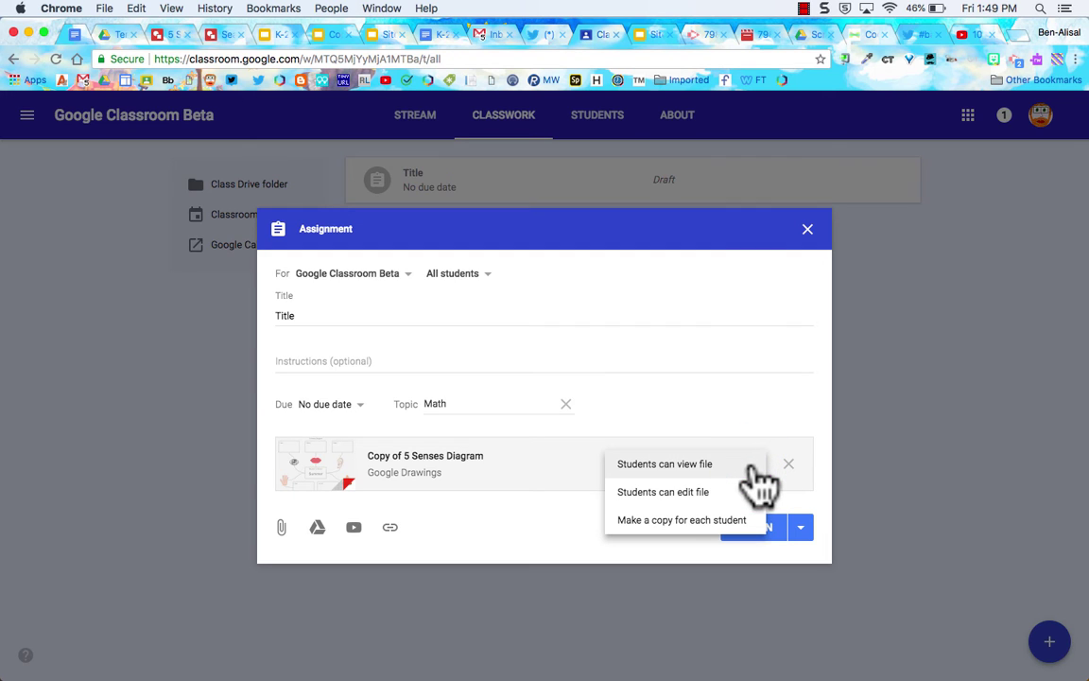
pyautogui.click(723, 521)
pyautogui.click(800, 526)
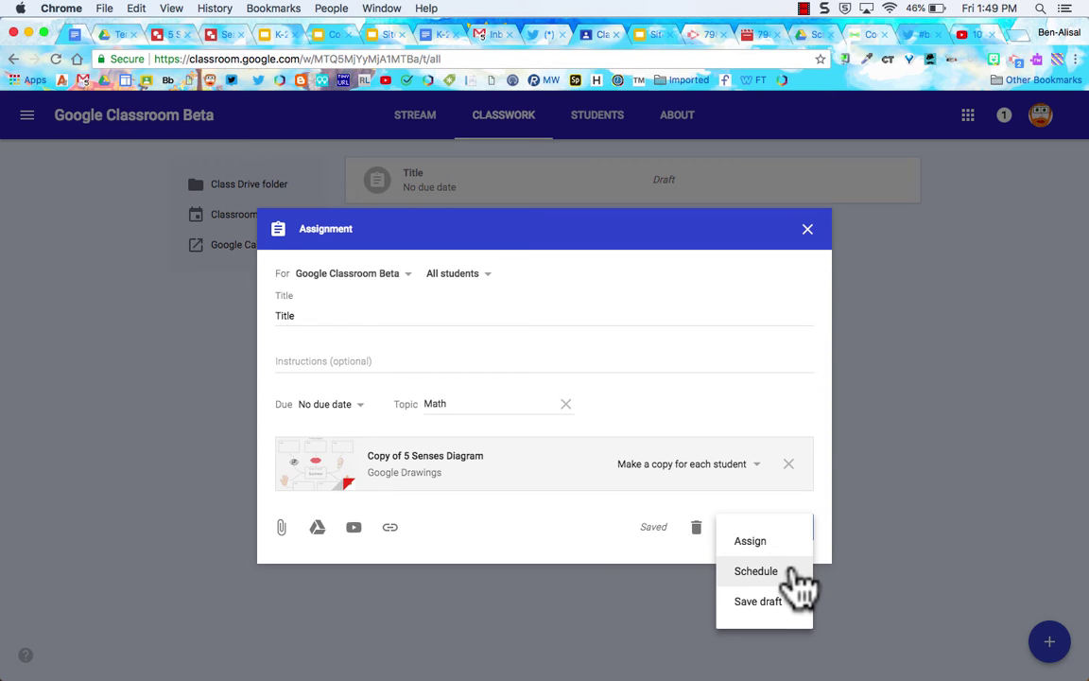
pyautogui.click(783, 599)
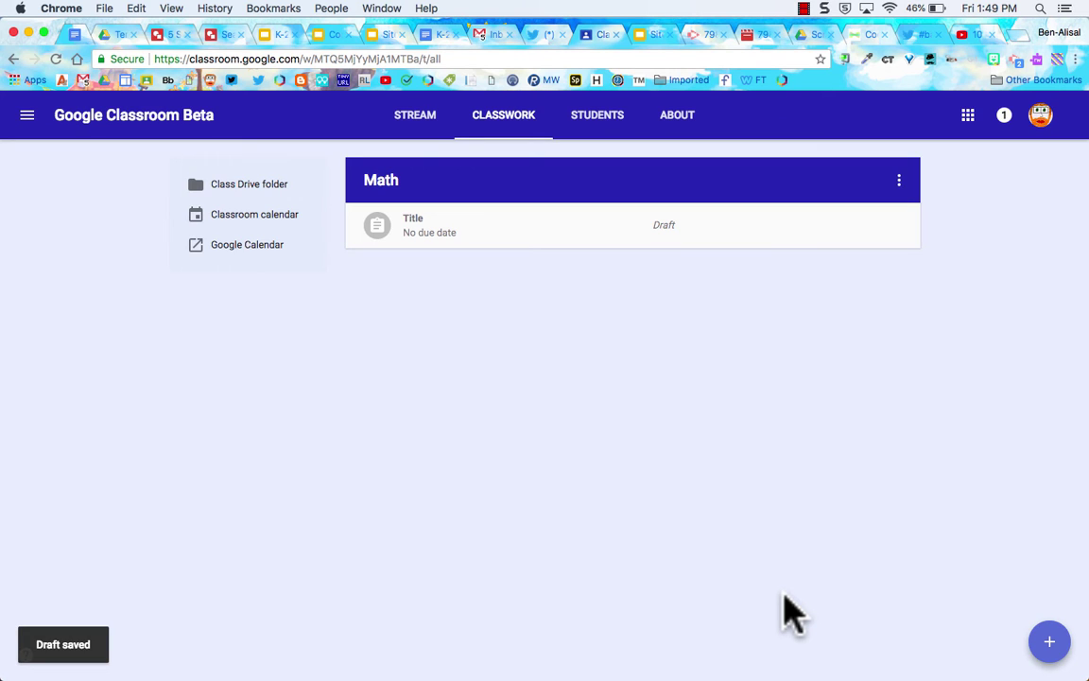
# Create a short-answer classwork question reading "What is the circumference of earth?", correcting the spelling of "circumference".
pyautogui.click(1049, 642)
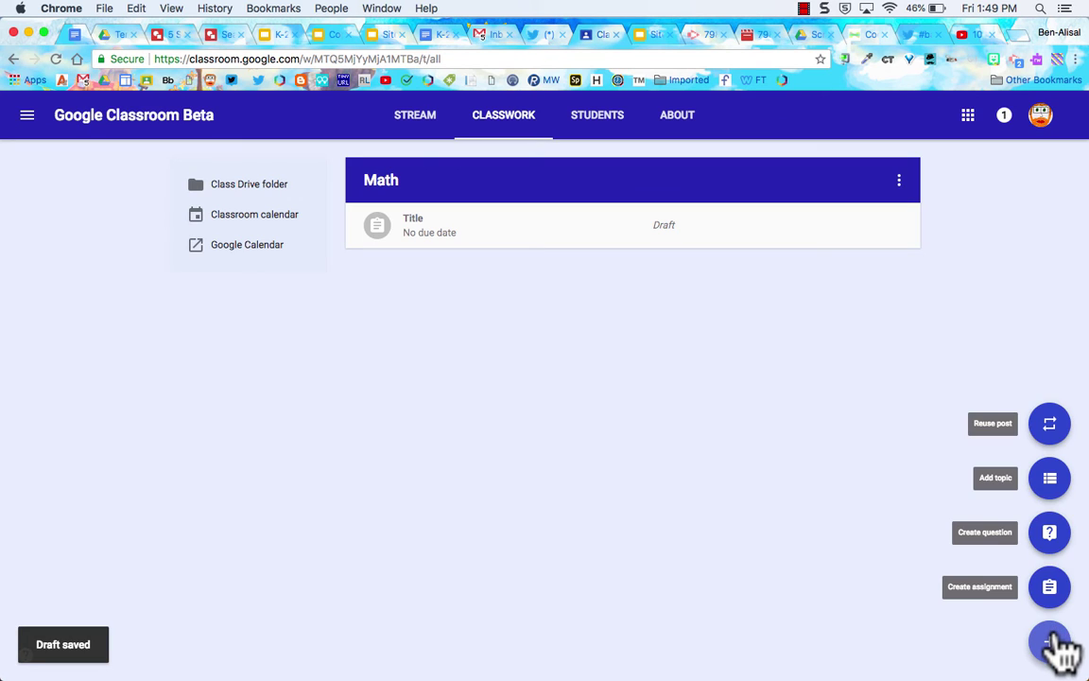
pyautogui.click(1049, 532)
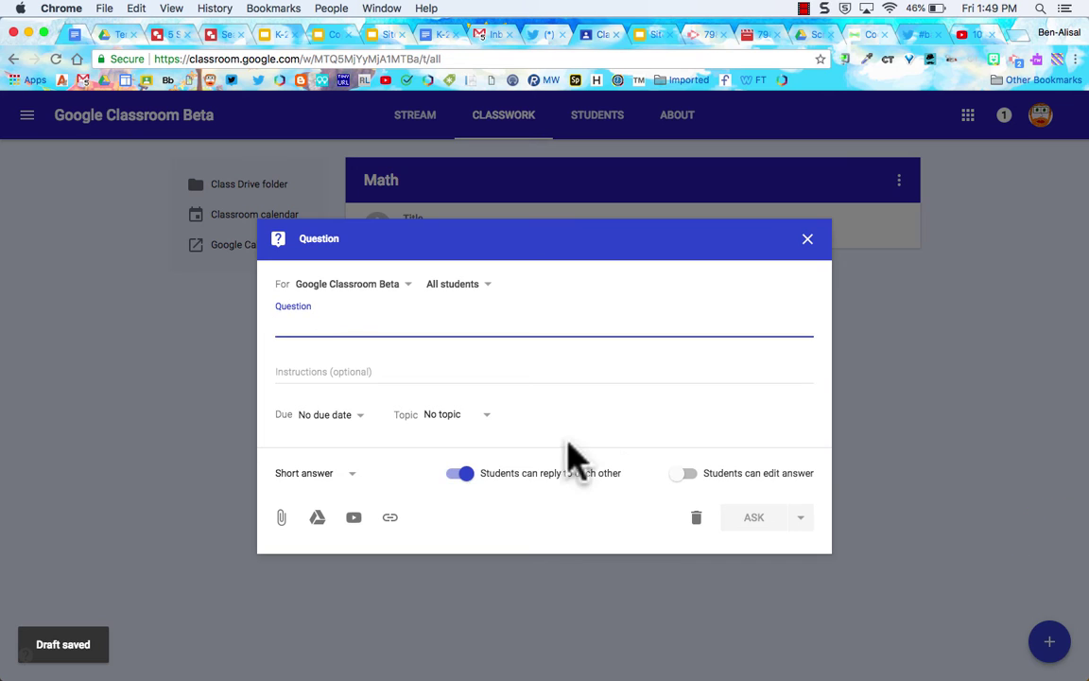
pyautogui.click(353, 473)
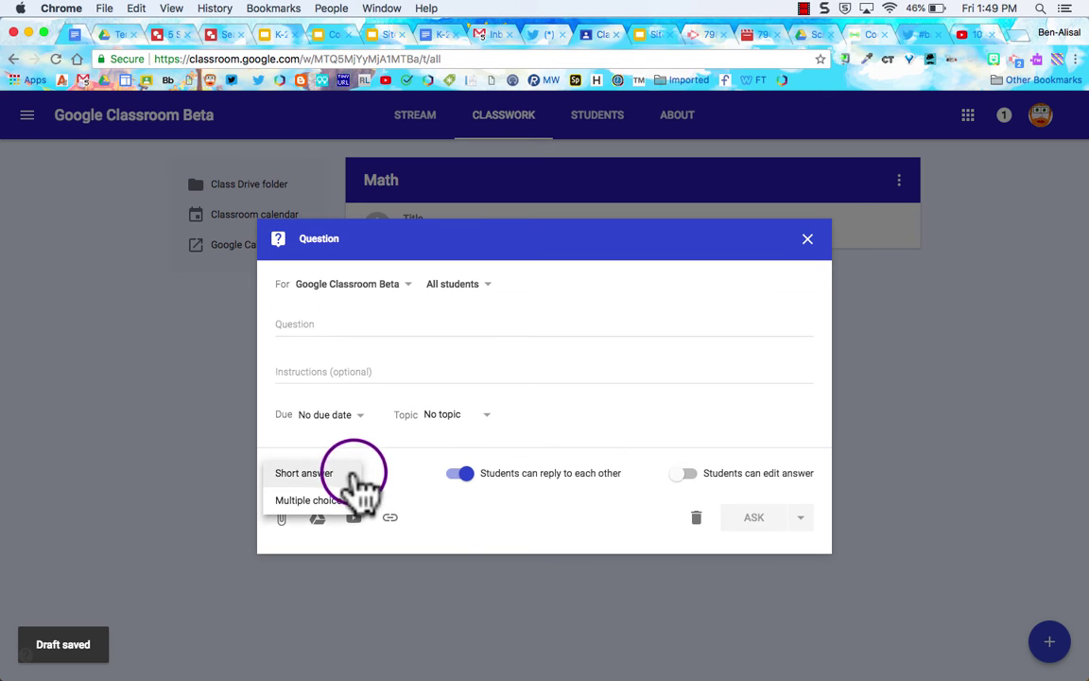
pyautogui.click(377, 323)
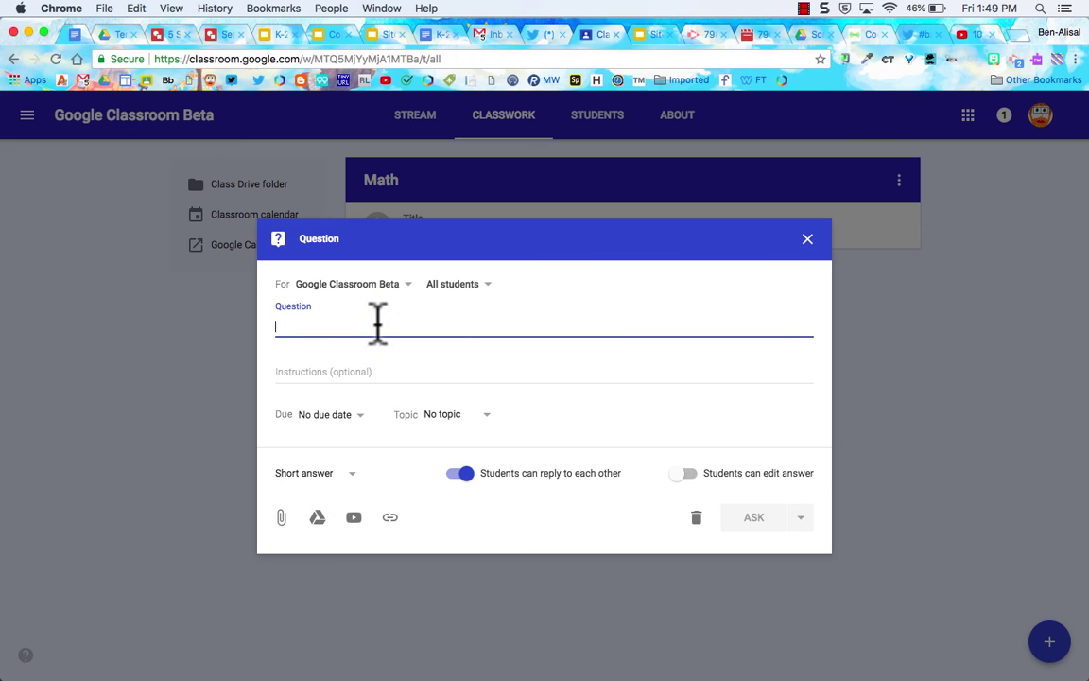
pyautogui.write('What is the')
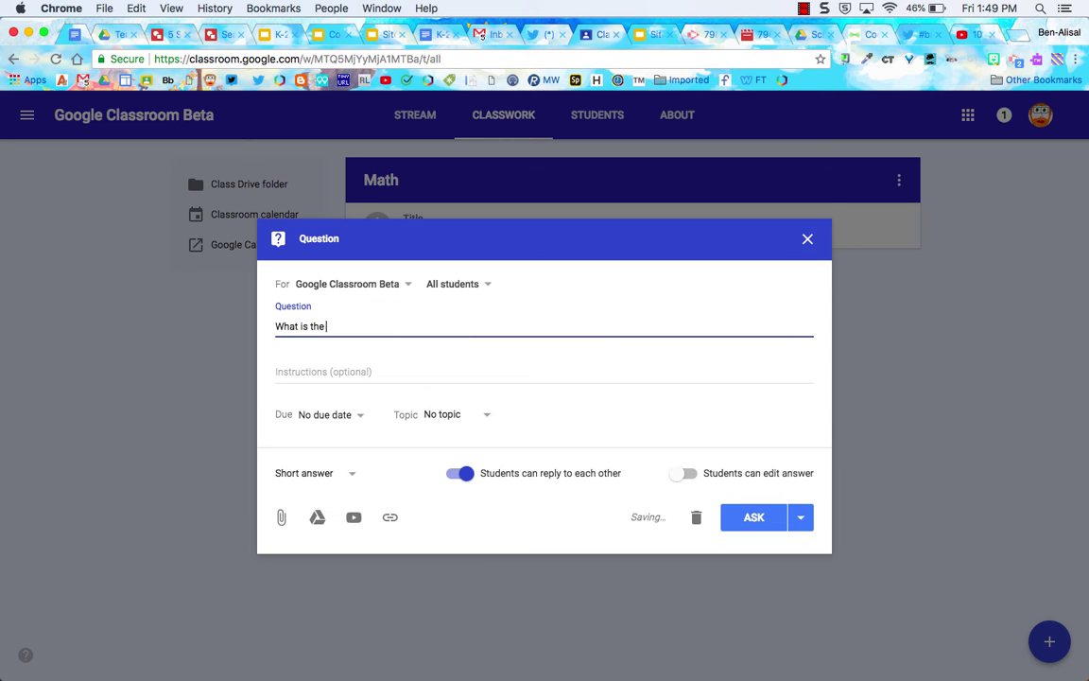
pyautogui.write(' circu')
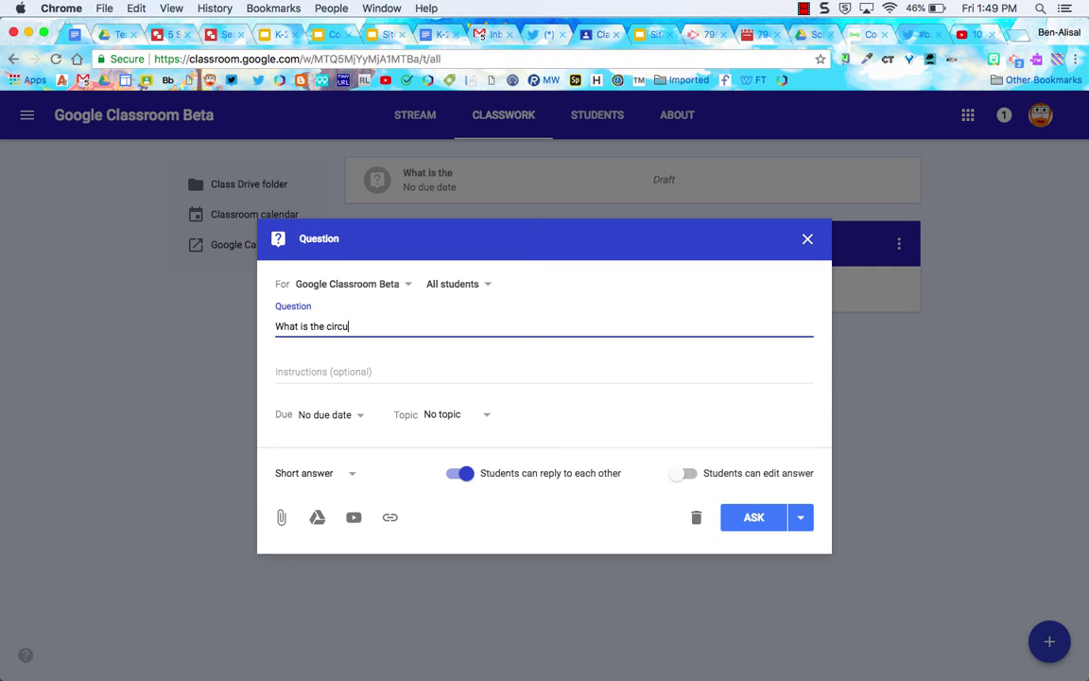
pyautogui.write('mfernce of earth?')
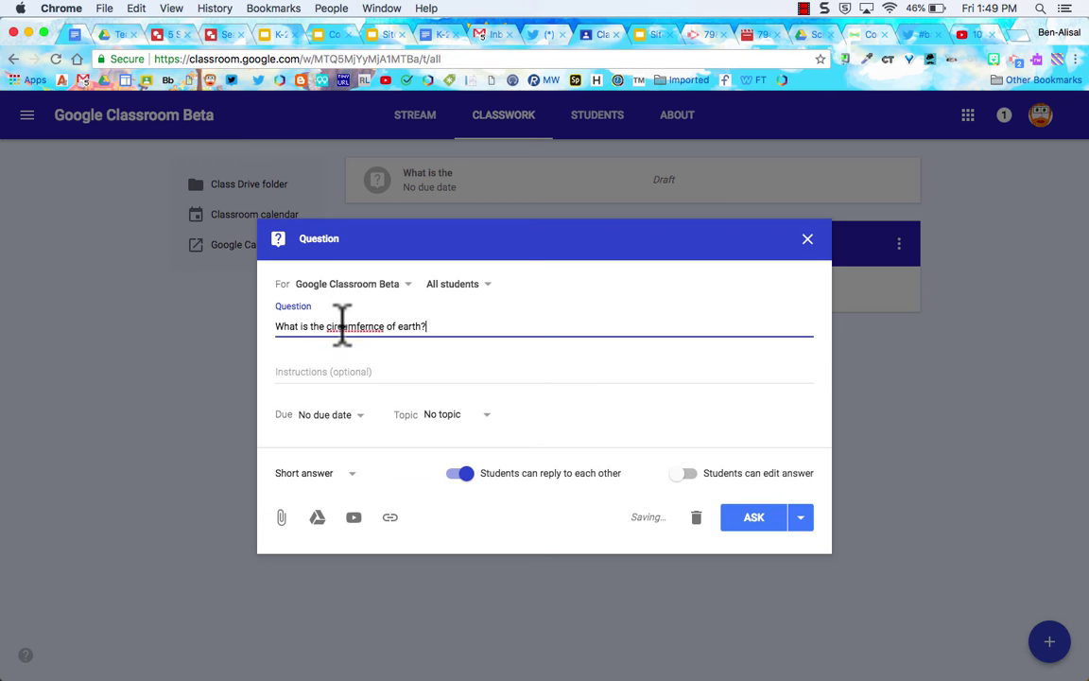
pyautogui.rightClick(343, 326)
pyautogui.click(359, 333)
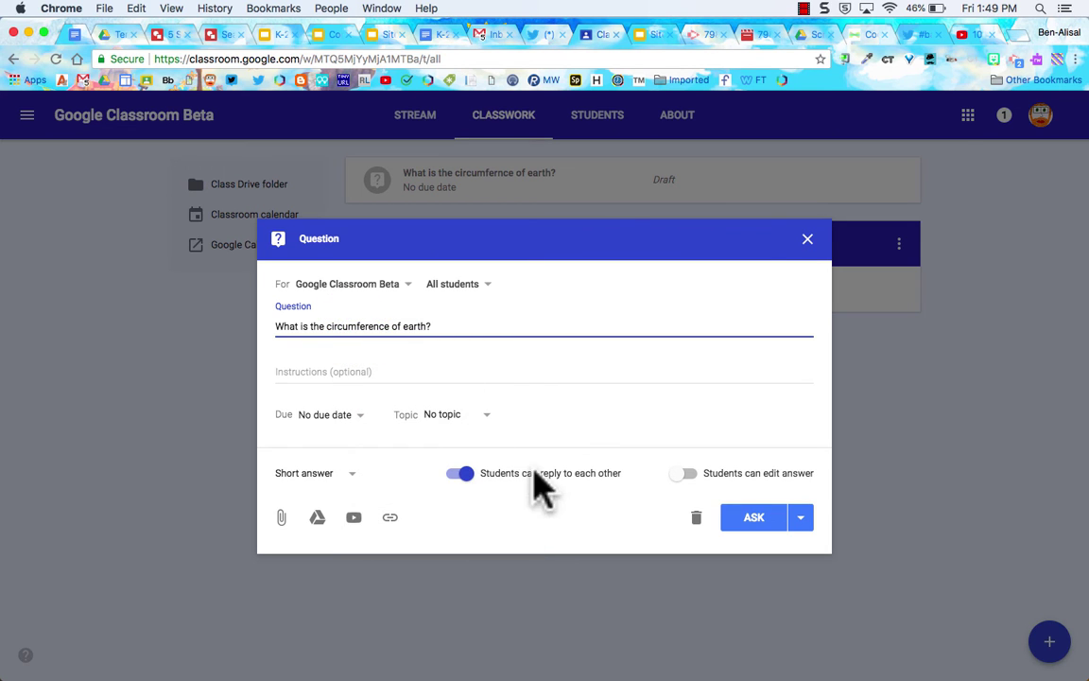
# Allow students to edit their answers and post the question under a new topic named "Science".
pyautogui.click(682, 475)
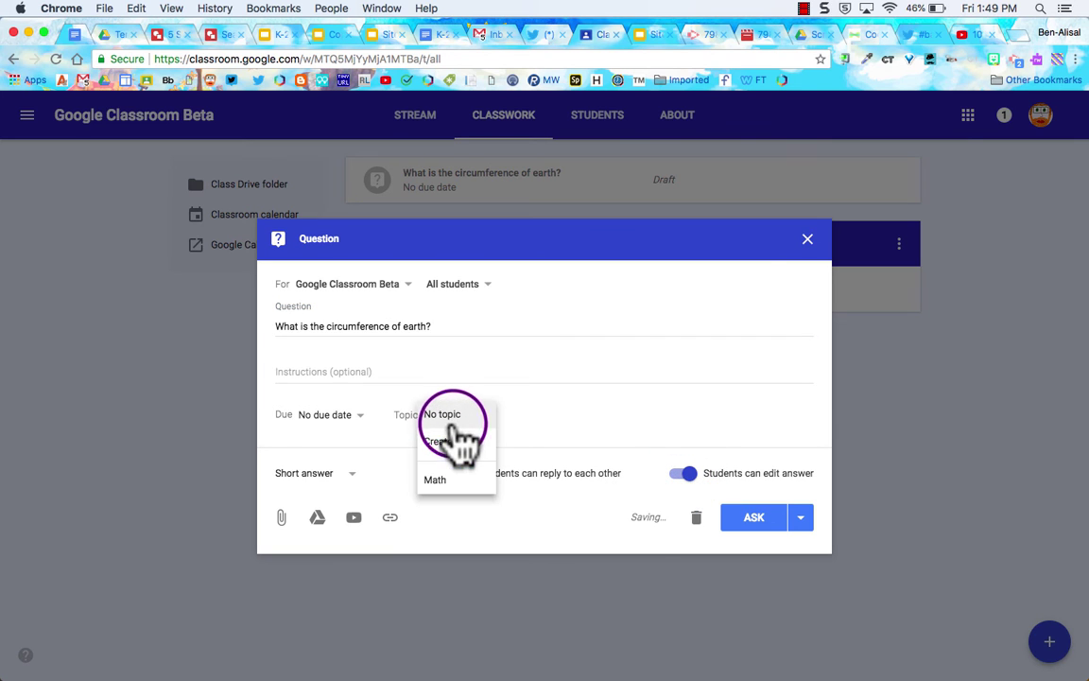
pyautogui.click(456, 441)
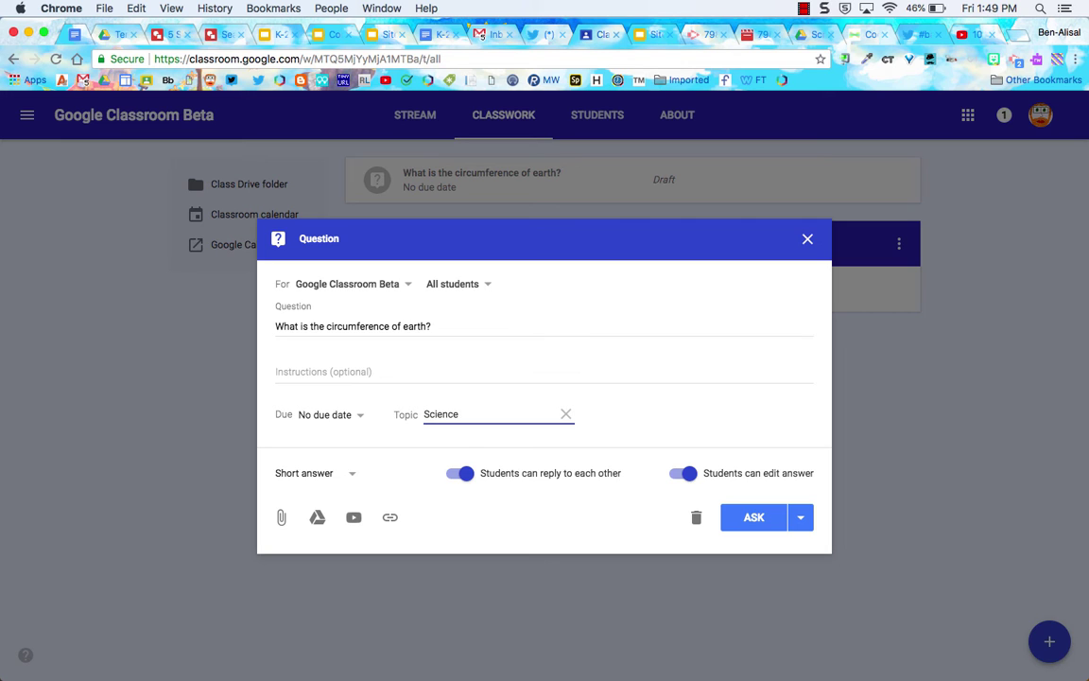
pyautogui.click(765, 525)
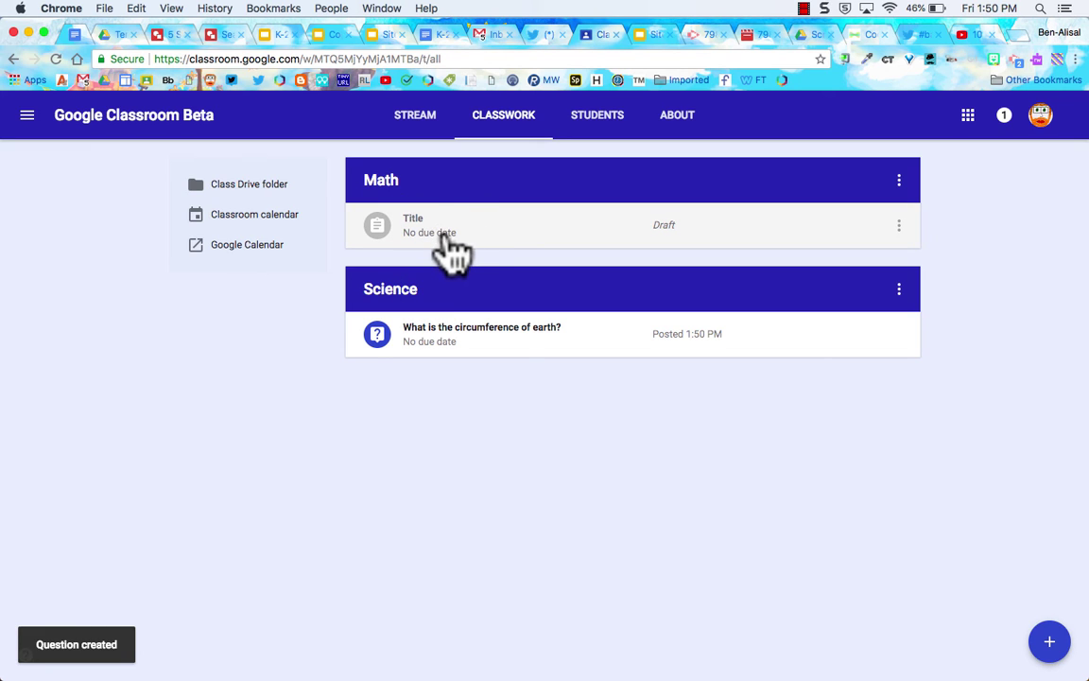
# Open the draft assignment "Title" under the Math topic and assign it to all students.
pyautogui.click(511, 227)
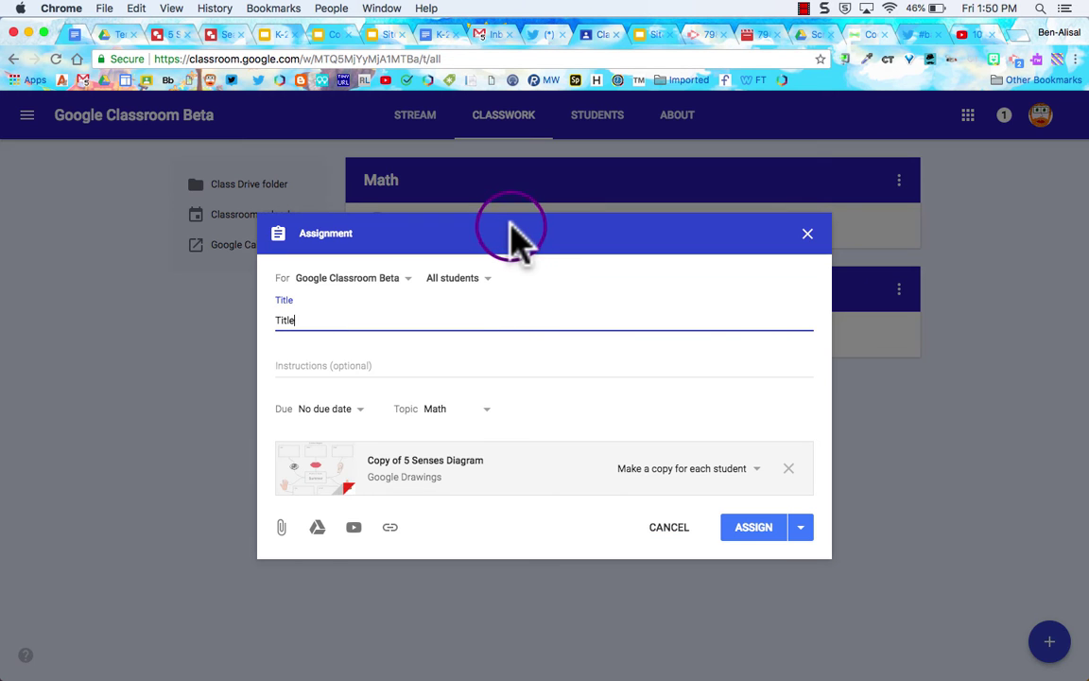
pyautogui.click(752, 527)
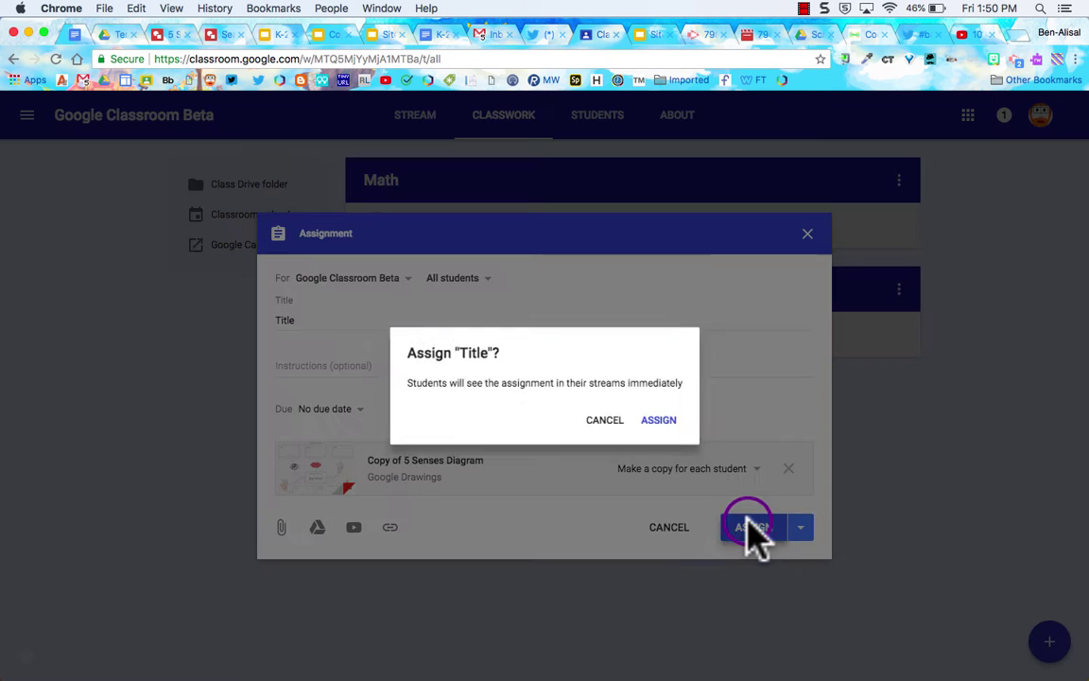
pyautogui.click(669, 422)
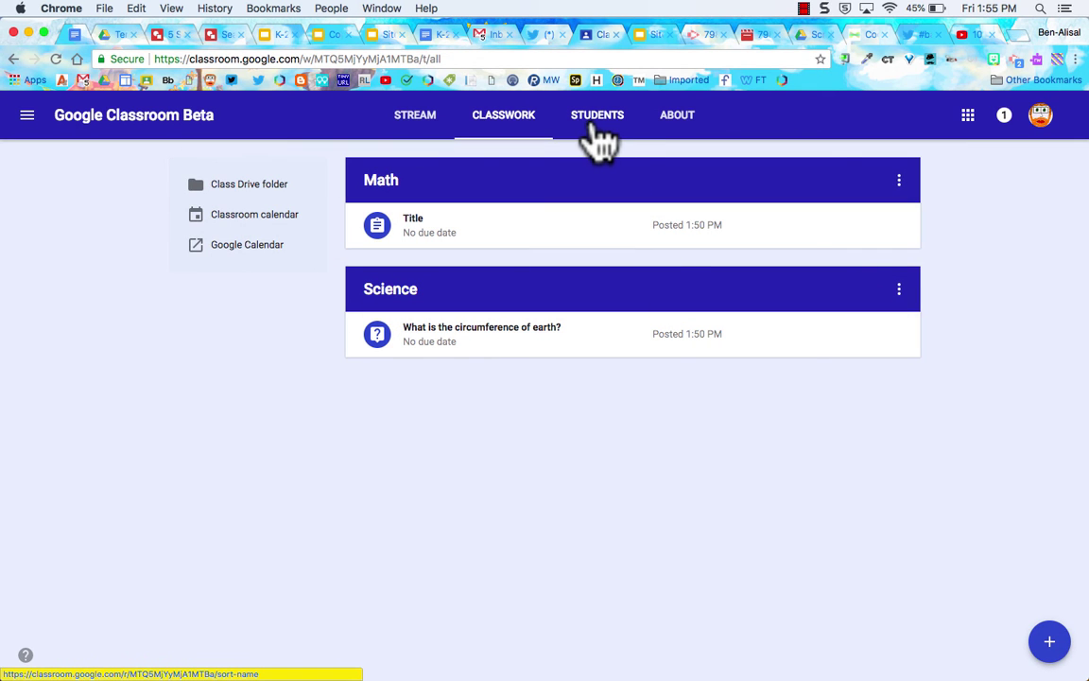
# Invite a student to the class by searching the directory for "ar" and choosing the first match.
pyautogui.click(594, 125)
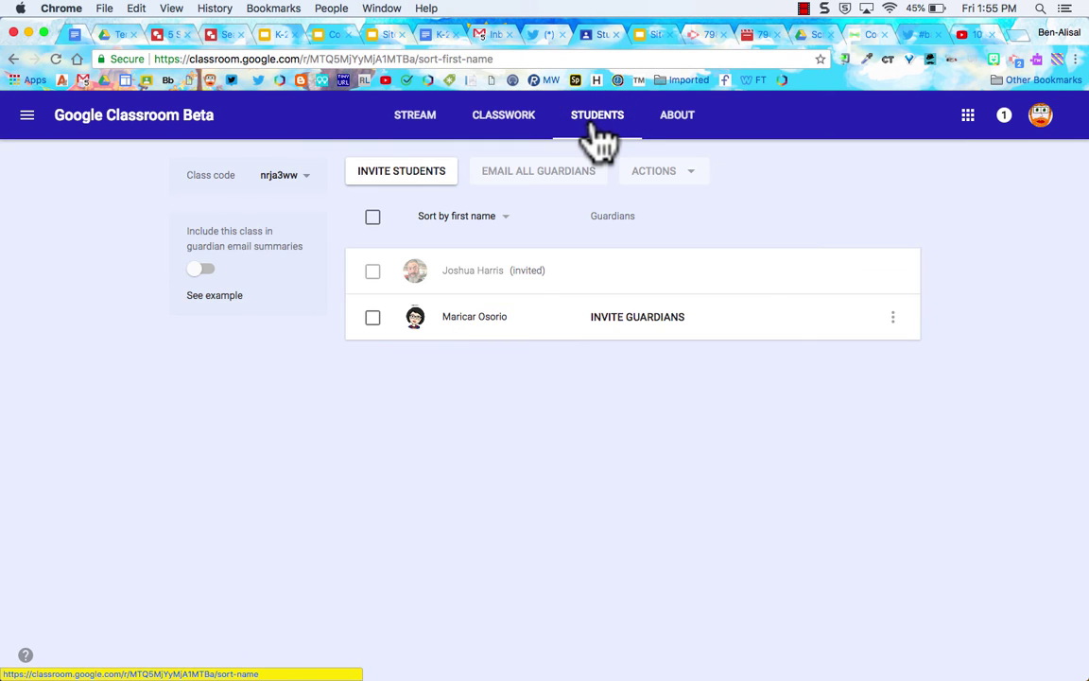
pyautogui.click(422, 178)
pyautogui.click(443, 262)
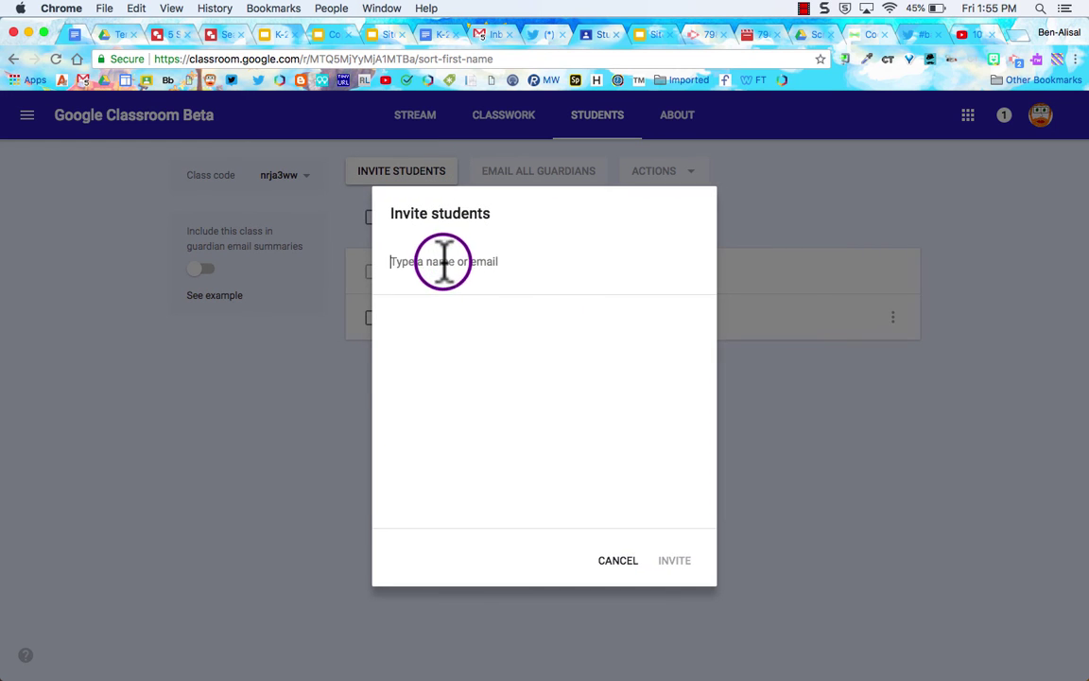
pyautogui.write('ar')
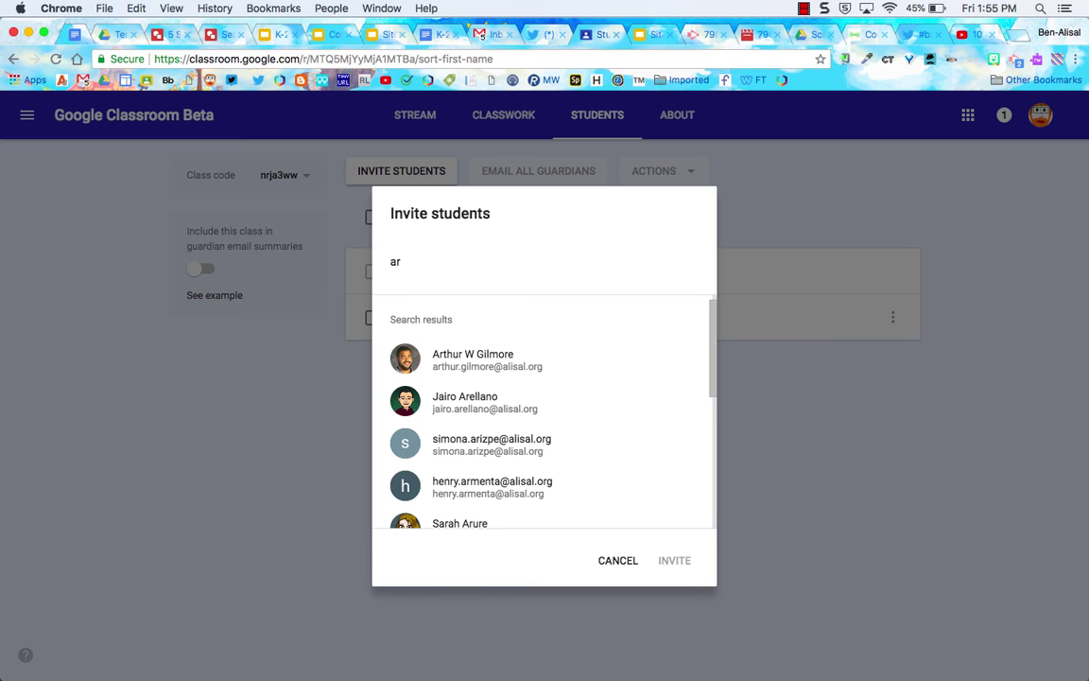
pyautogui.click(413, 367)
pyautogui.click(675, 561)
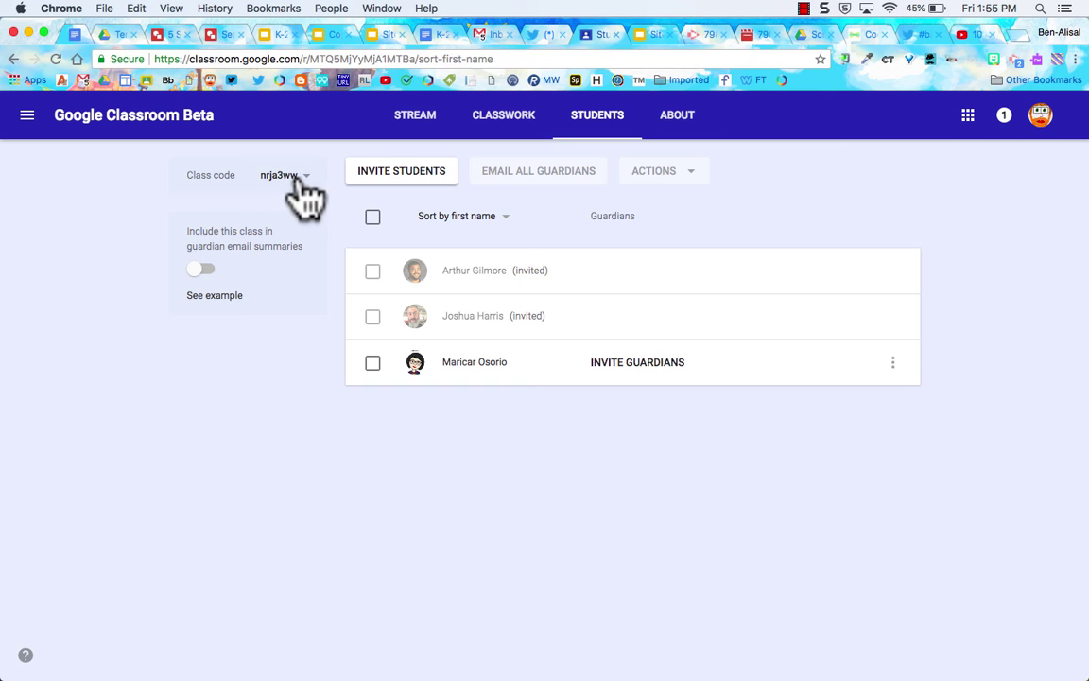
# Display the class code enlarged for students, and close the enlarged view.
pyautogui.click(295, 176)
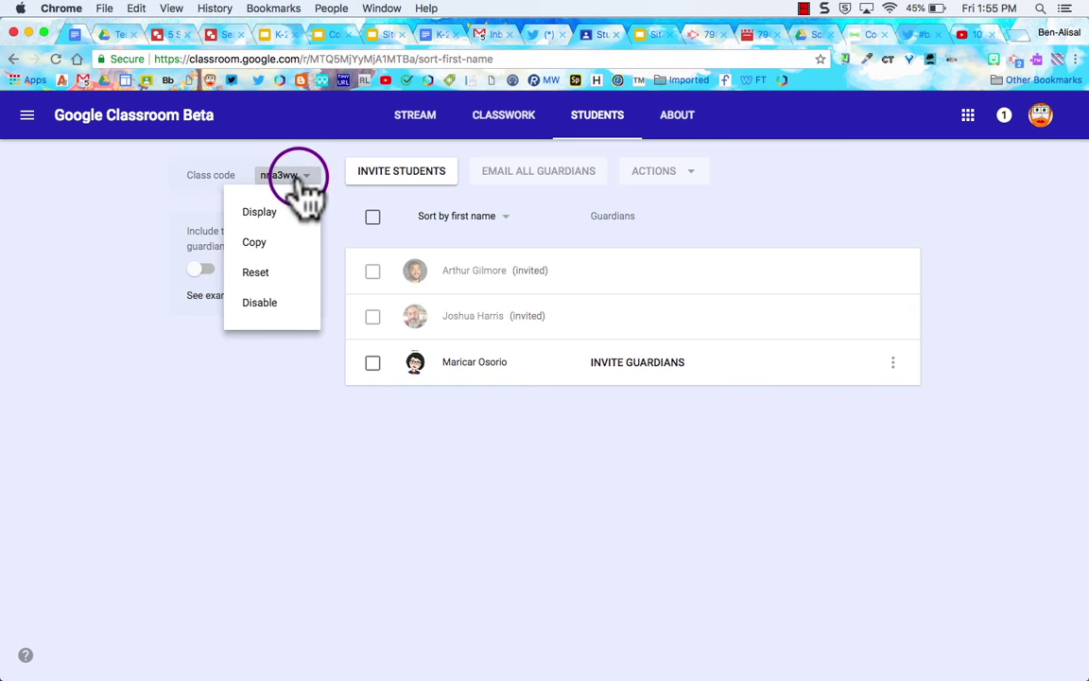
pyautogui.click(292, 211)
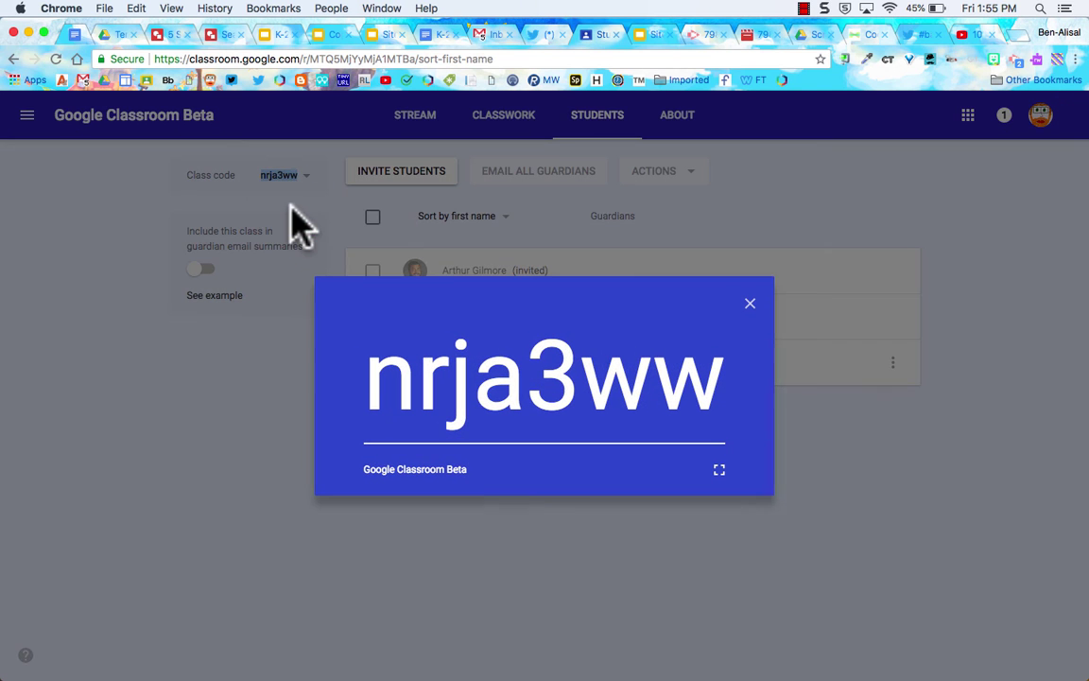
pyautogui.click(750, 306)
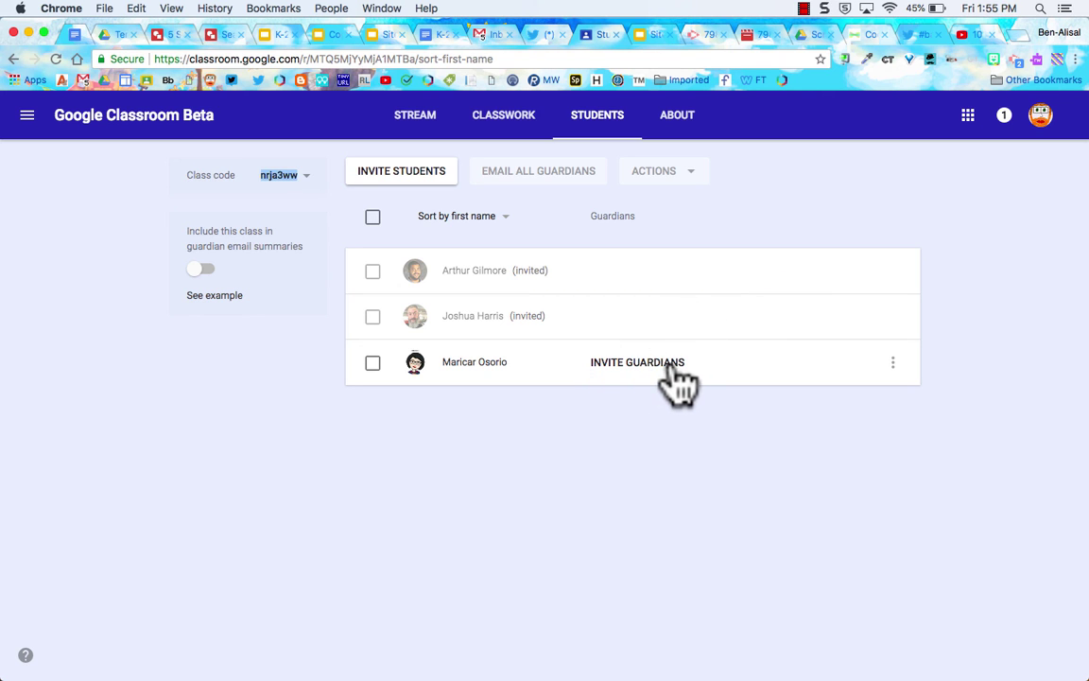
pyautogui.click(673, 365)
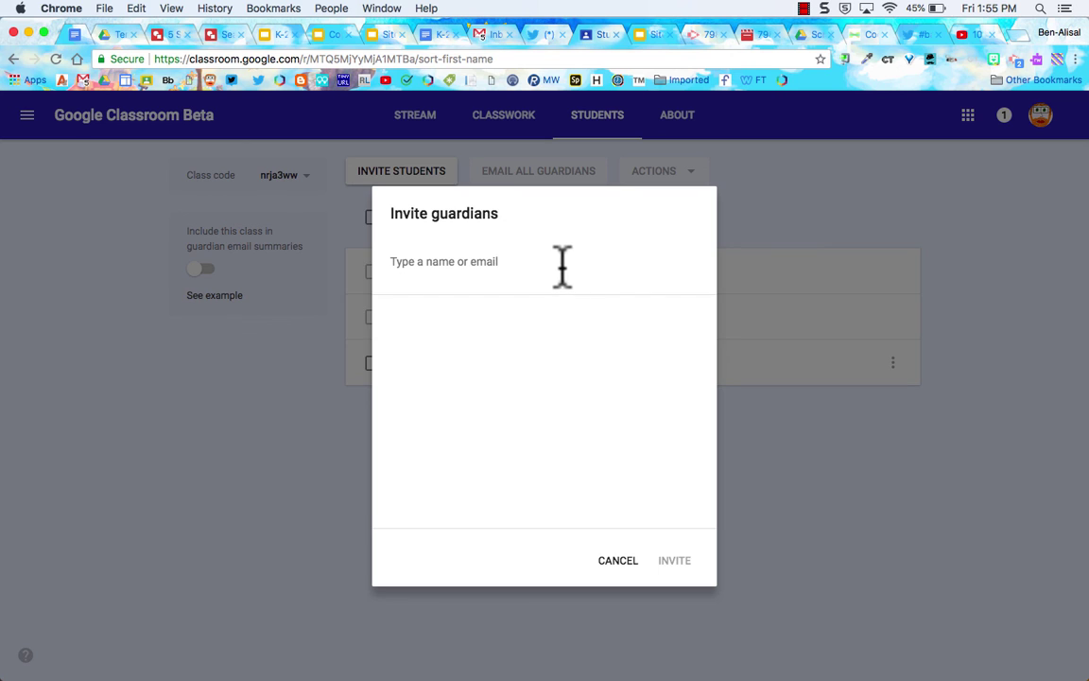
pyautogui.write('ben')
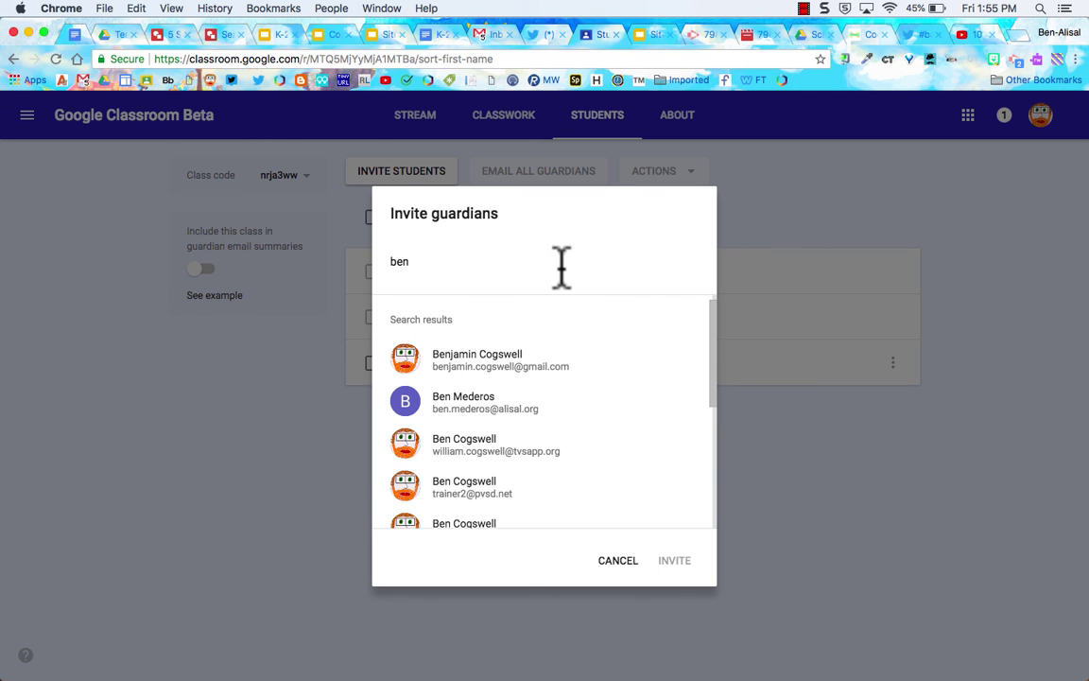
pyautogui.click(553, 364)
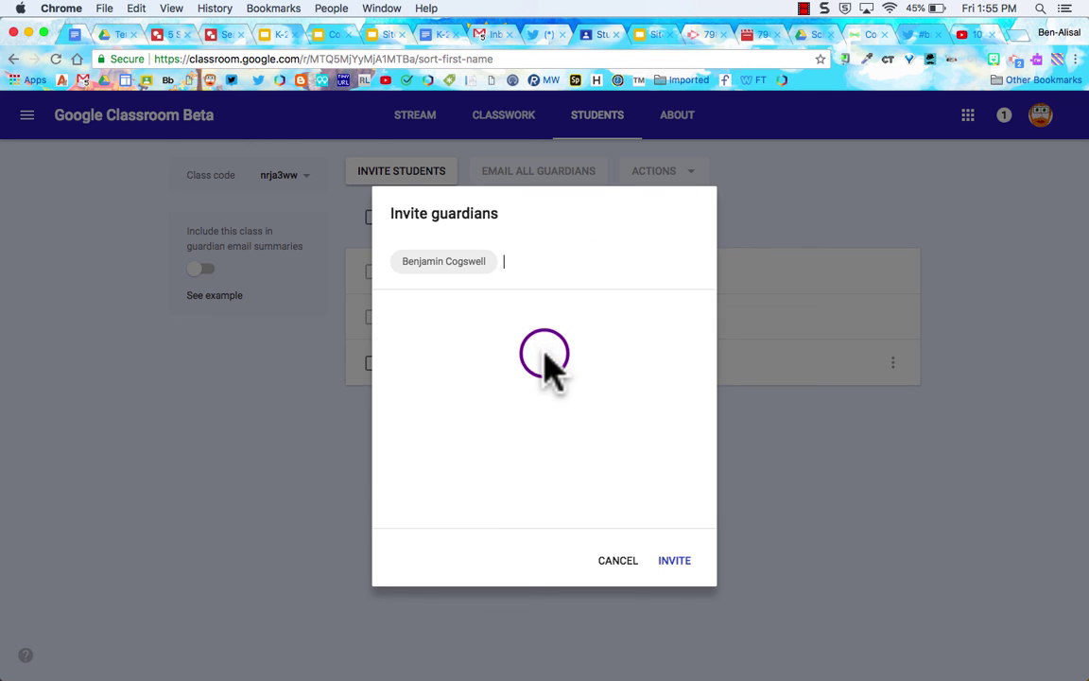
pyautogui.click(626, 560)
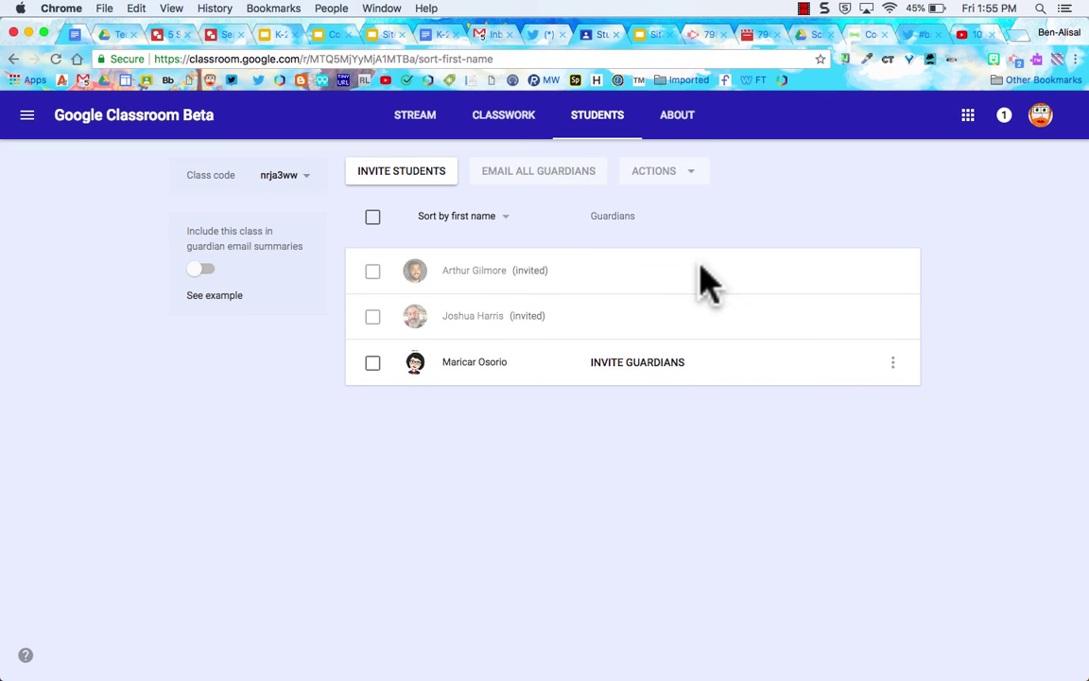
# Open the class name, description and meeting location for editing in the class's About information.
pyautogui.click(683, 123)
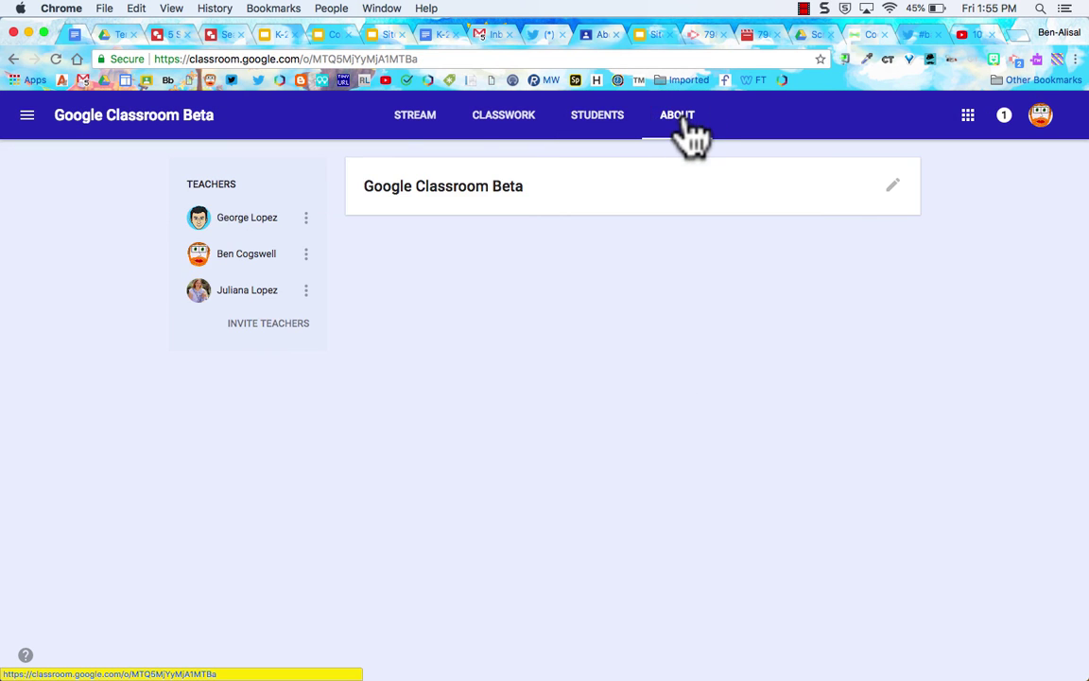
pyautogui.click(897, 187)
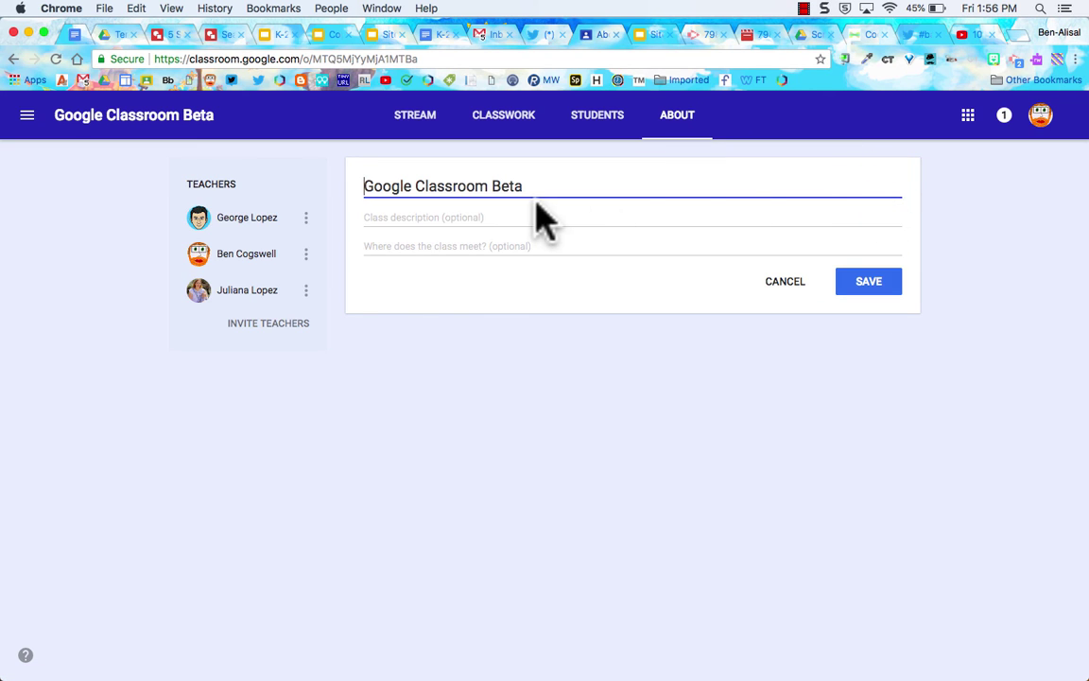